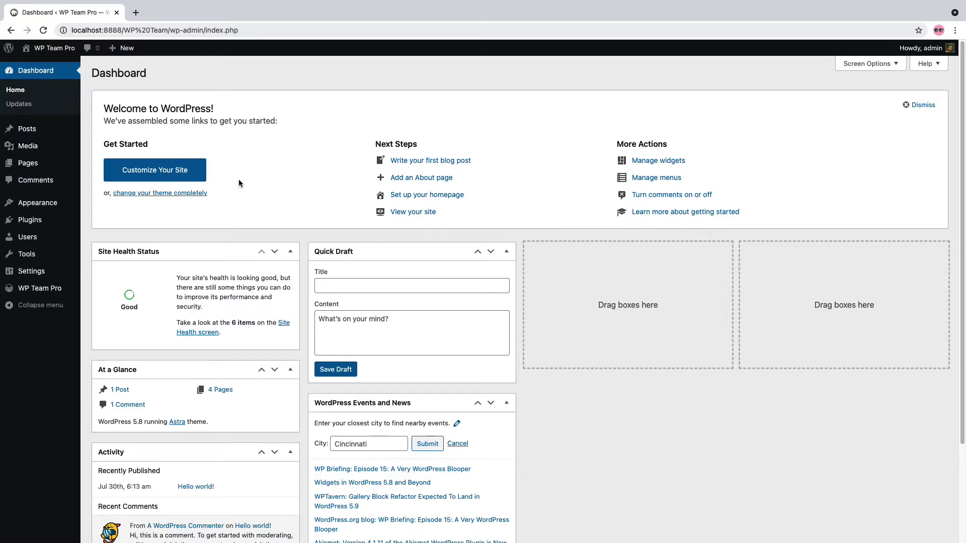
Start a new team member, entering the member's name and pasting their biography
left_click(49, 291)
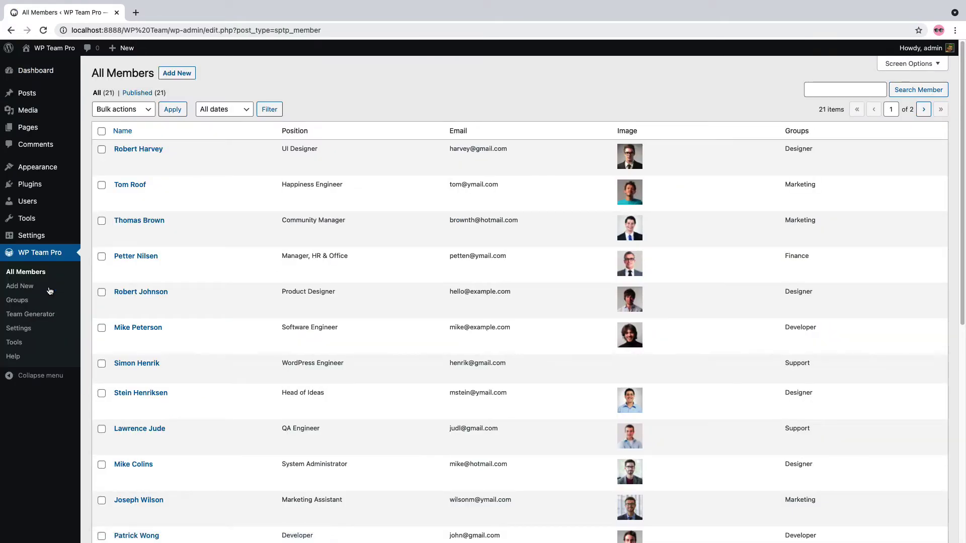
left_click(176, 73)
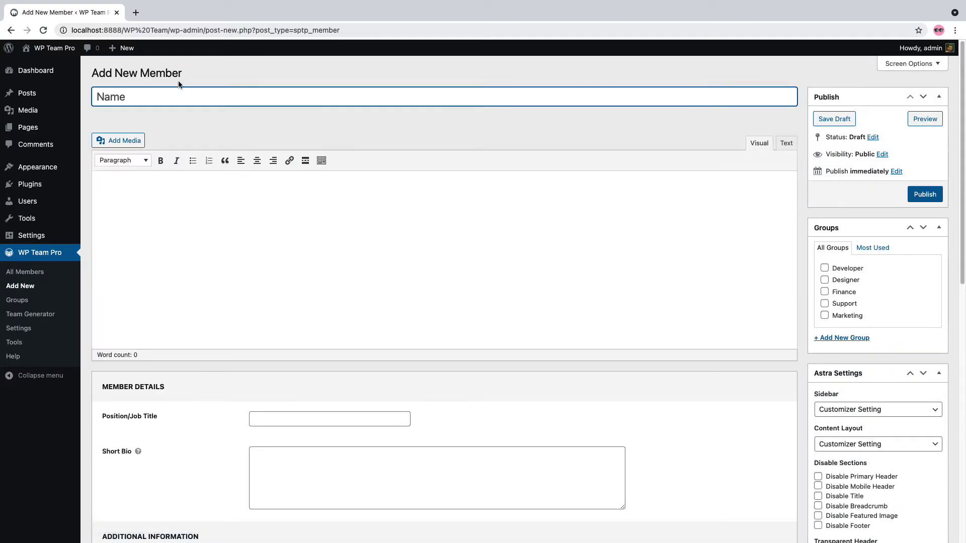
scroll(282, 352, "down", 10)
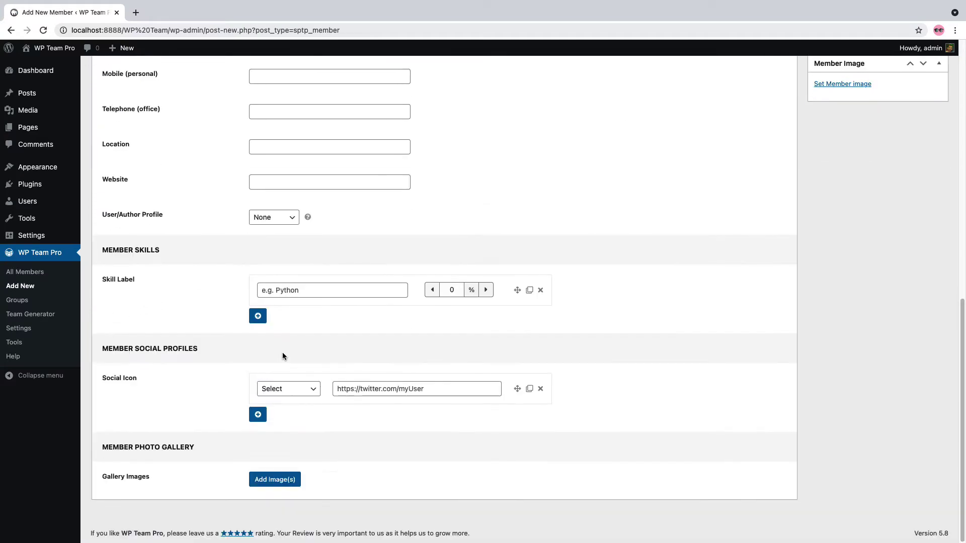
scroll(282, 352, "up", 10)
scroll(282, 356, "up", 1)
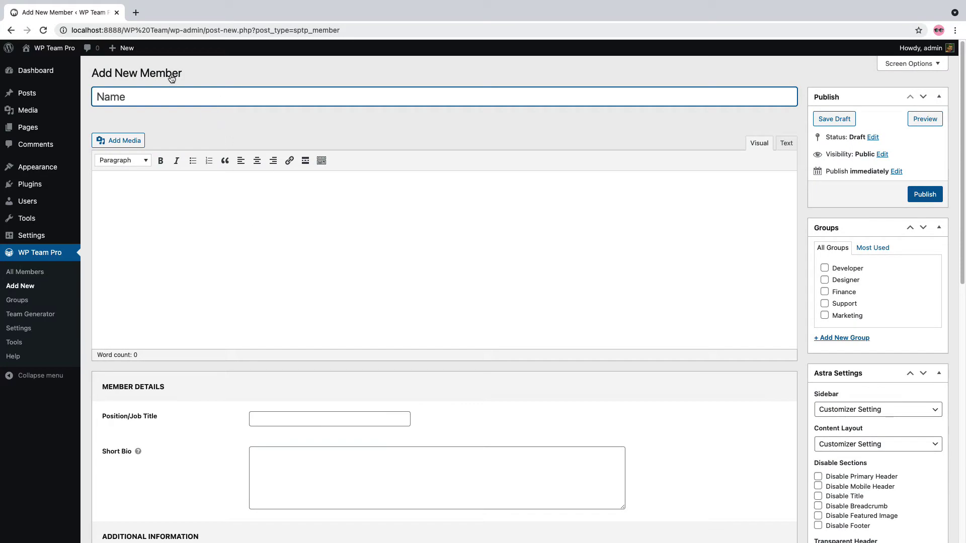
left_click(185, 209)
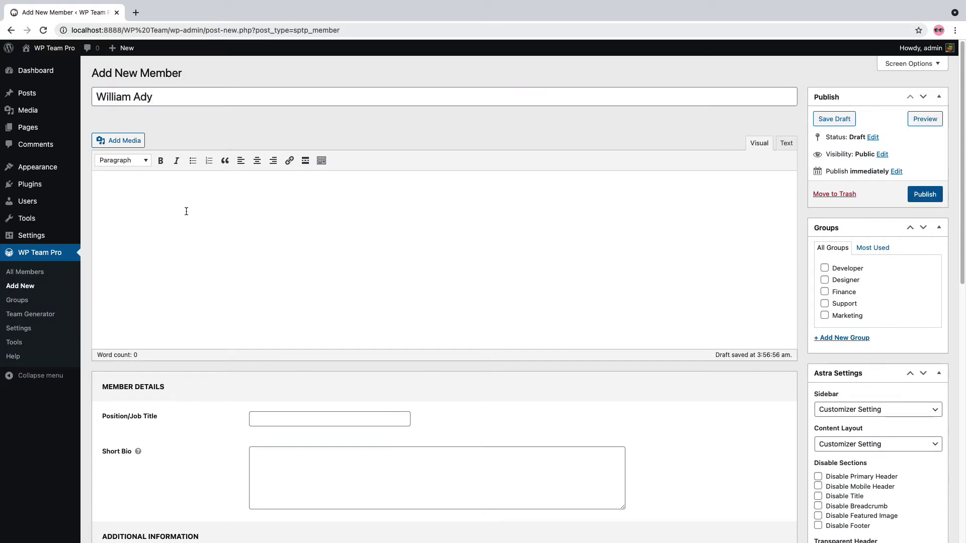
Enter the position 'Develope' and paste the member's short bio
left_click(271, 419)
type("Develope")
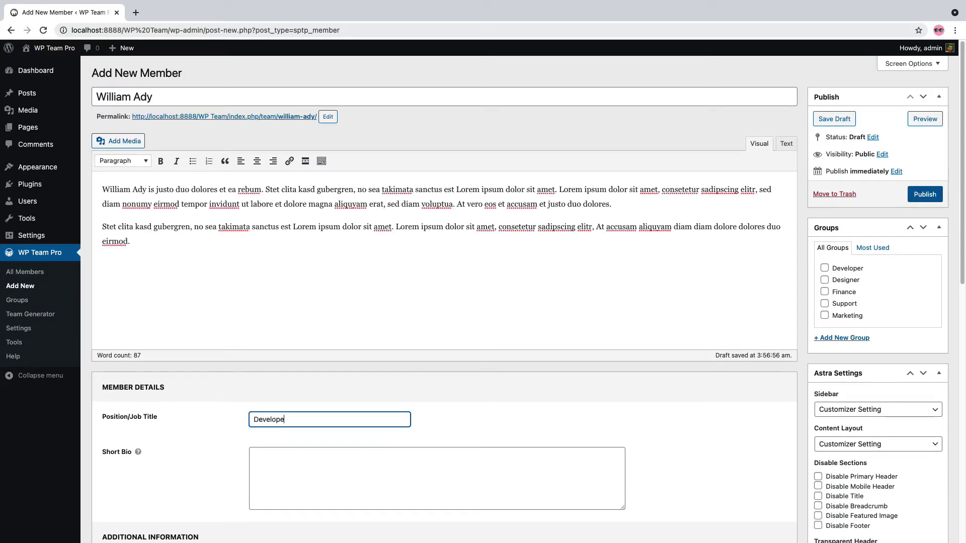
left_click(317, 455)
scroll(316, 456, "down", 8)
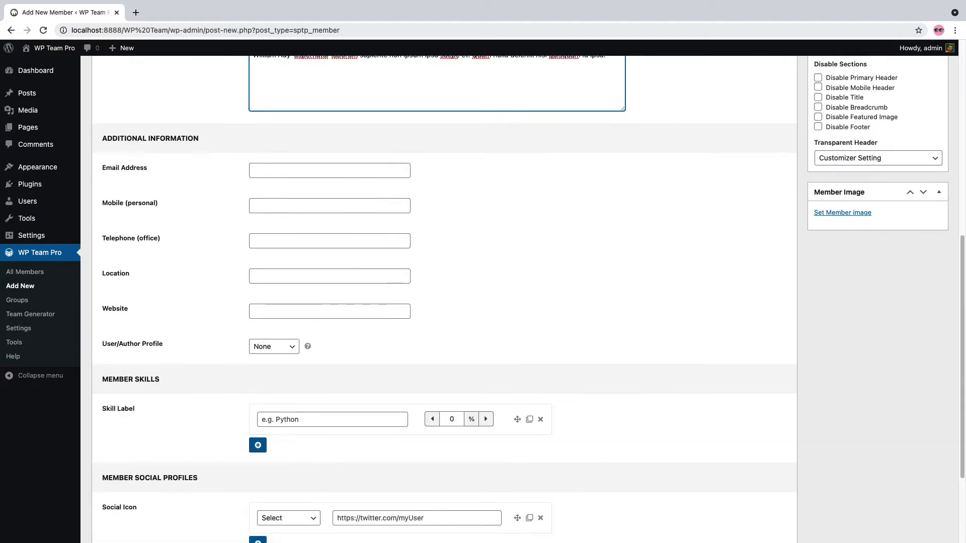
left_click(304, 171)
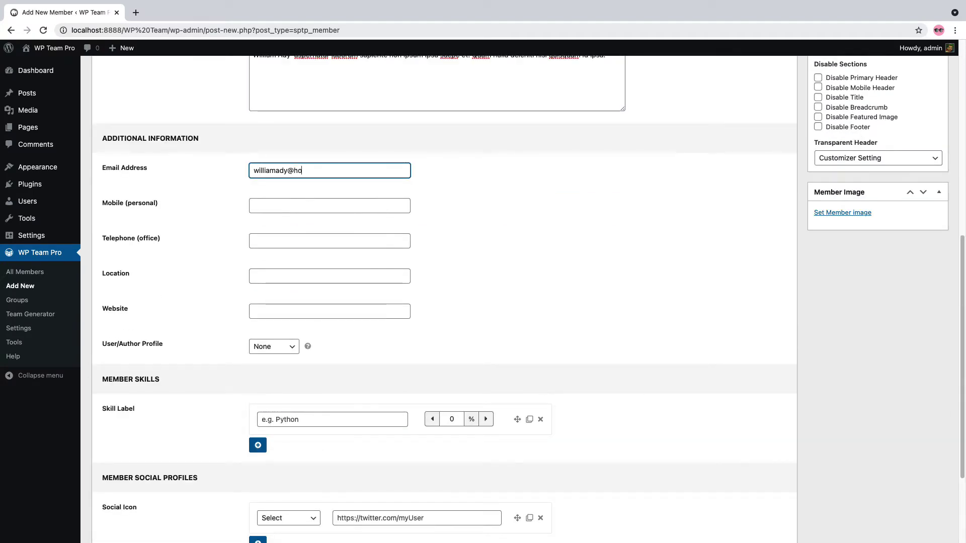
left_click(308, 202)
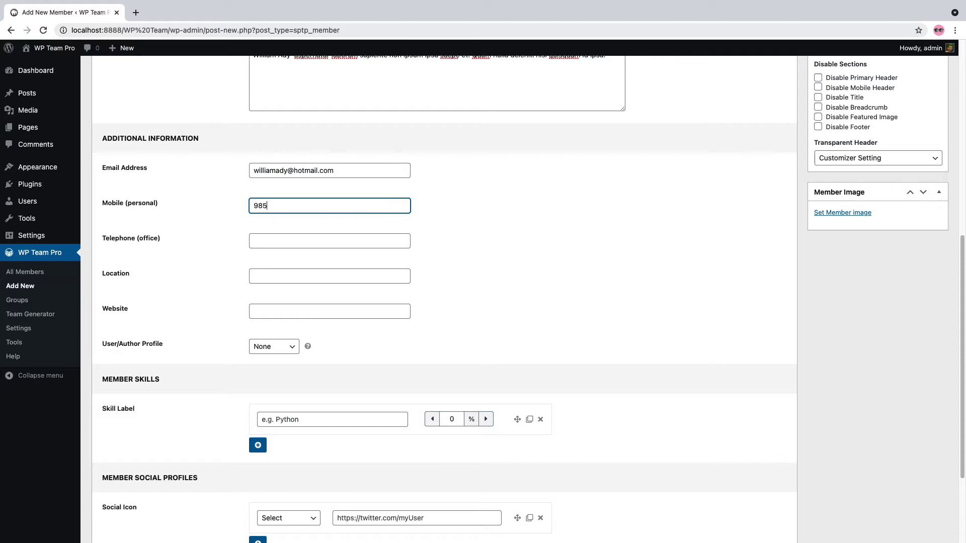
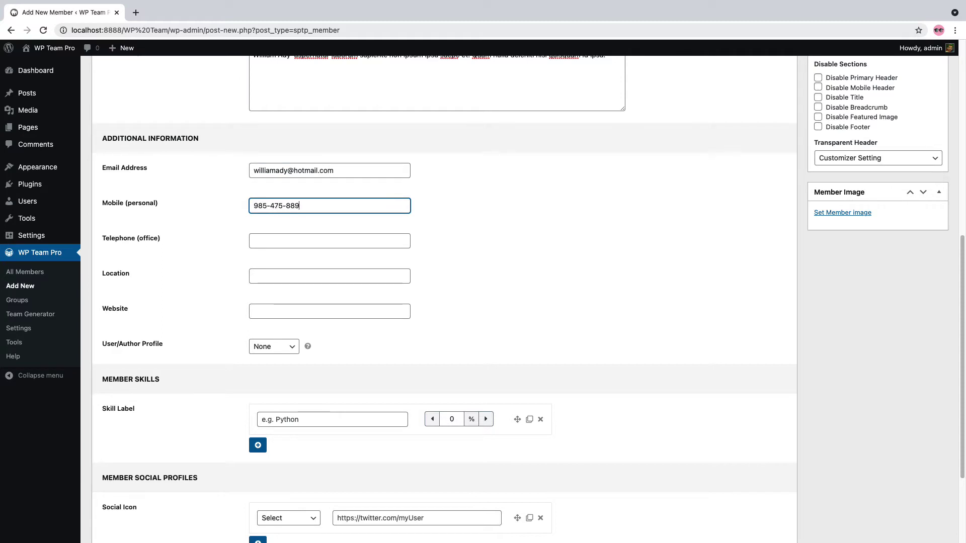
left_click(309, 238)
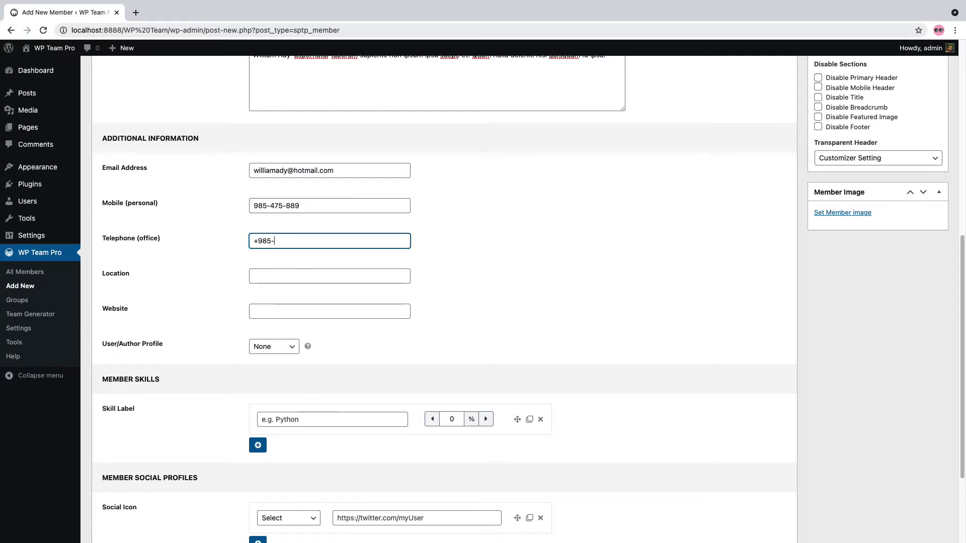
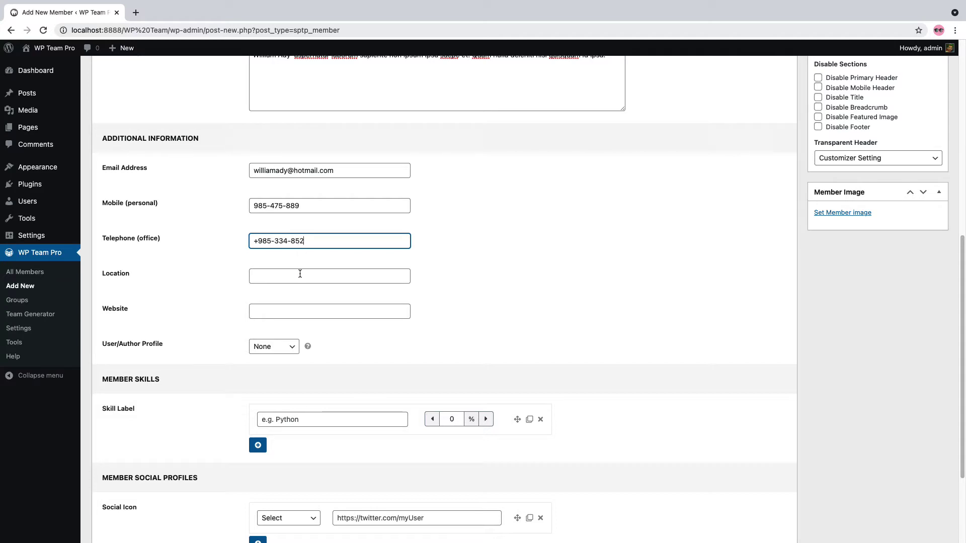
left_click(300, 273)
type("New Jersey")
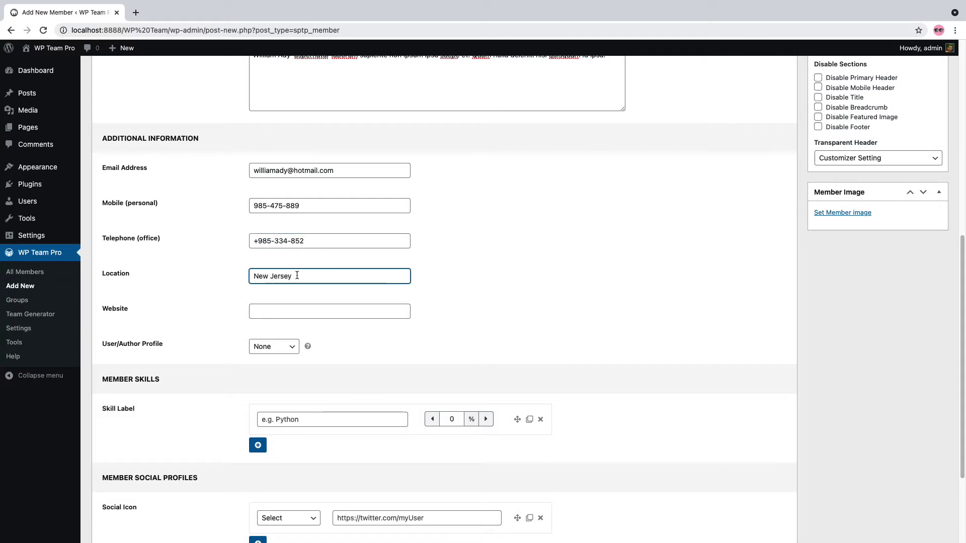
left_click(295, 309)
type("www.")
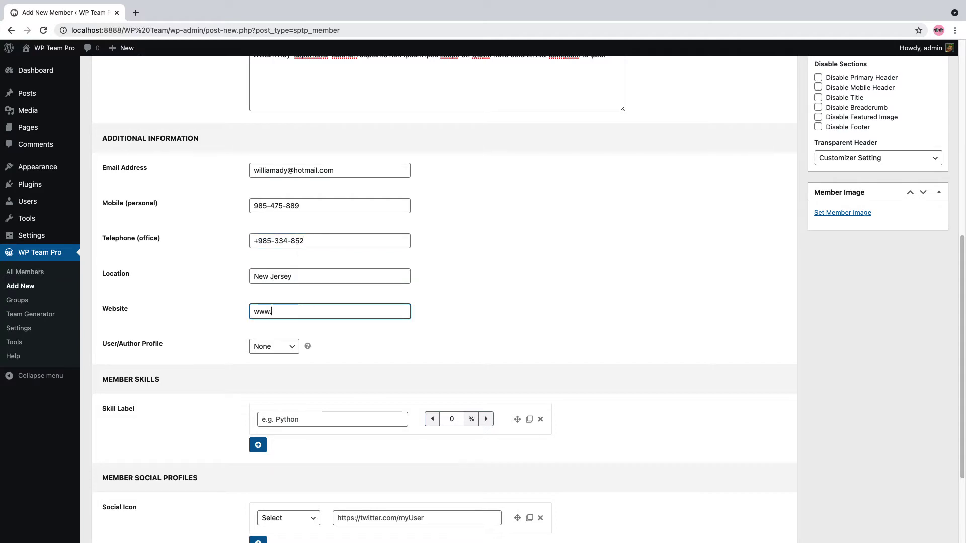
type("shapedplugin.com")
Link the member to the admin profile and add the skill Node.js at 70%
left_click(274, 347)
left_click(266, 359)
left_click(293, 415)
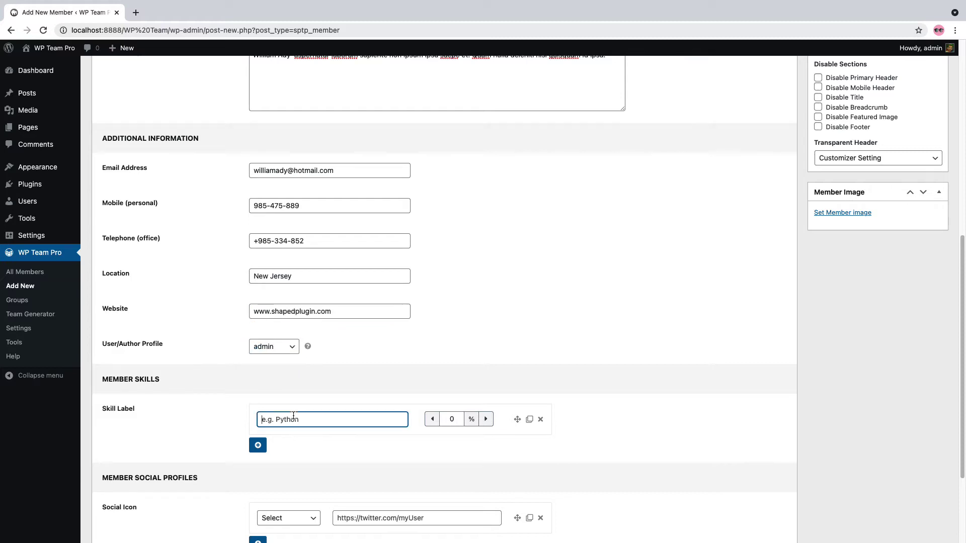
type("Node.js")
double_click(452, 419)
type("70")
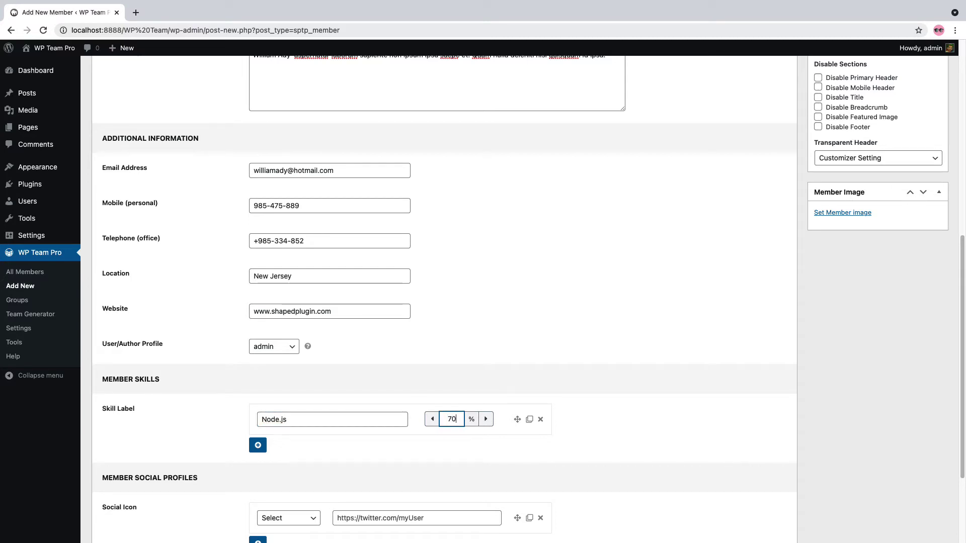
Add skills W3.js 75%, Ajax 86% and Angular JS 90%
left_click(258, 446)
type("W3.j")
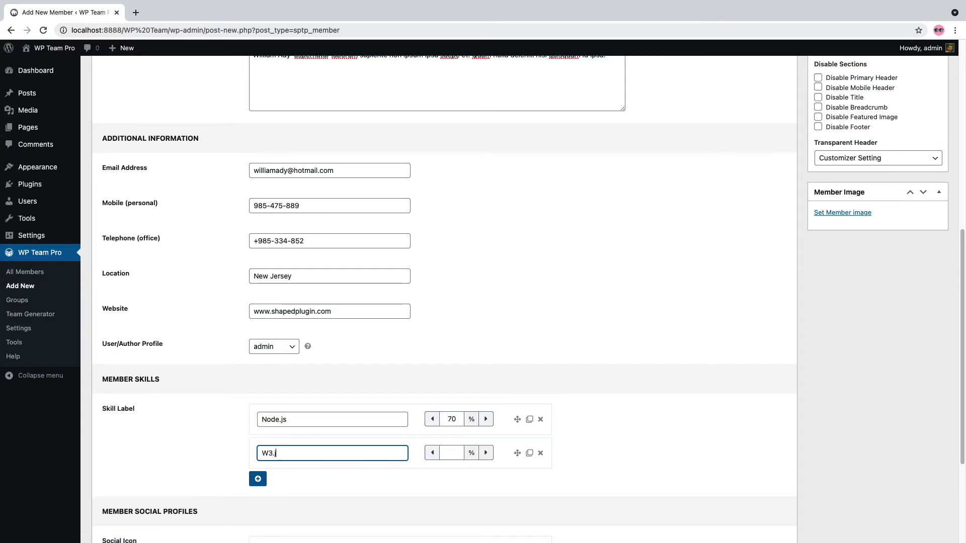
type("s")
key("Tab")
type("75")
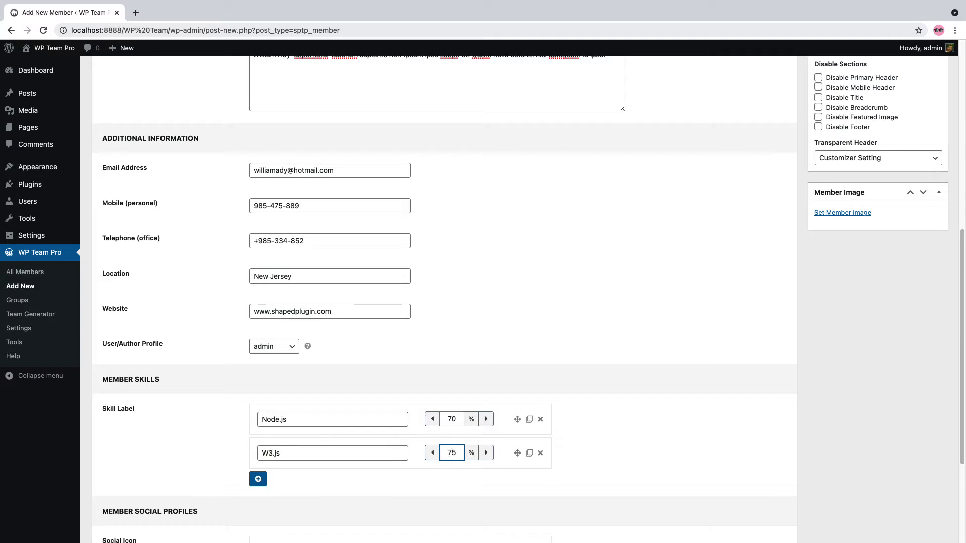
left_click(258, 479)
left_click(271, 486)
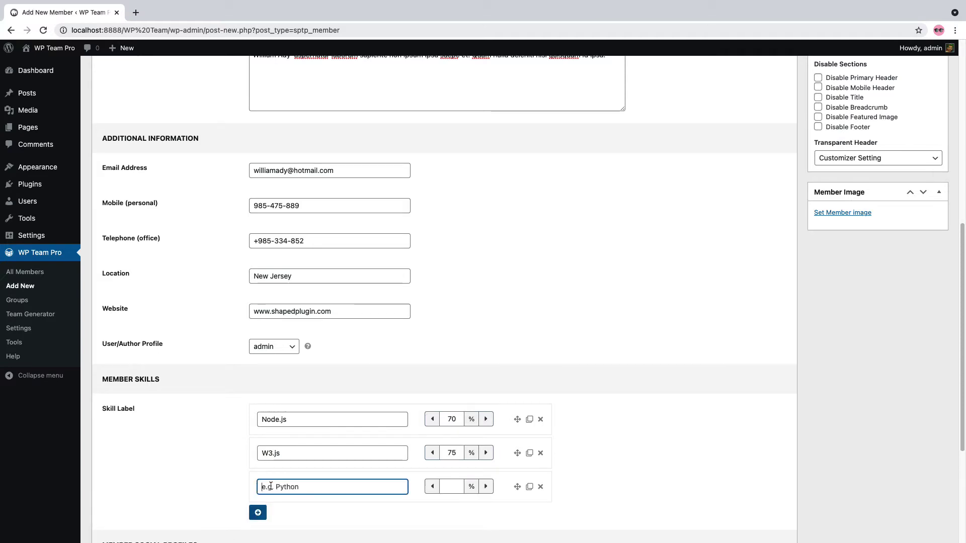
type("Ajax")
key("Tab")
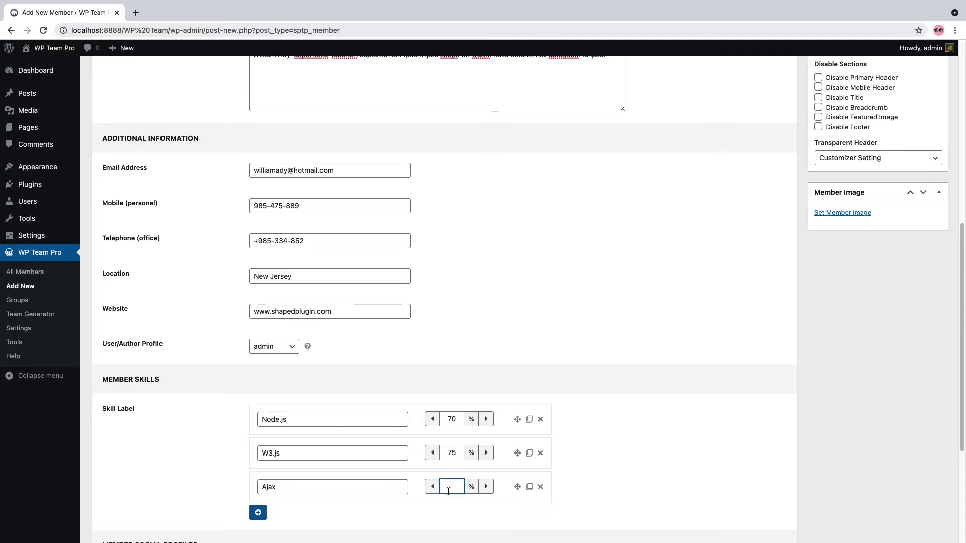
type("86")
left_click(257, 512)
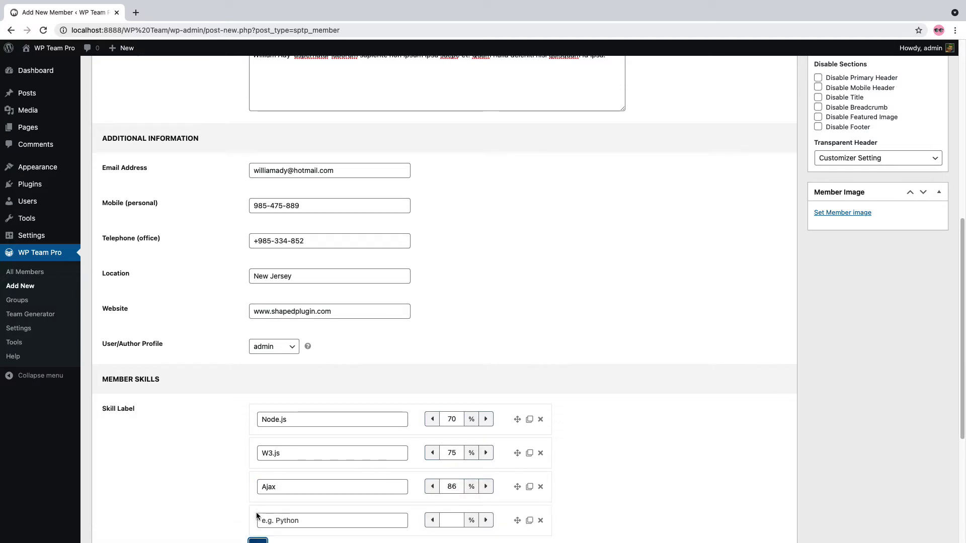
left_click(261, 520)
type("Angular JS")
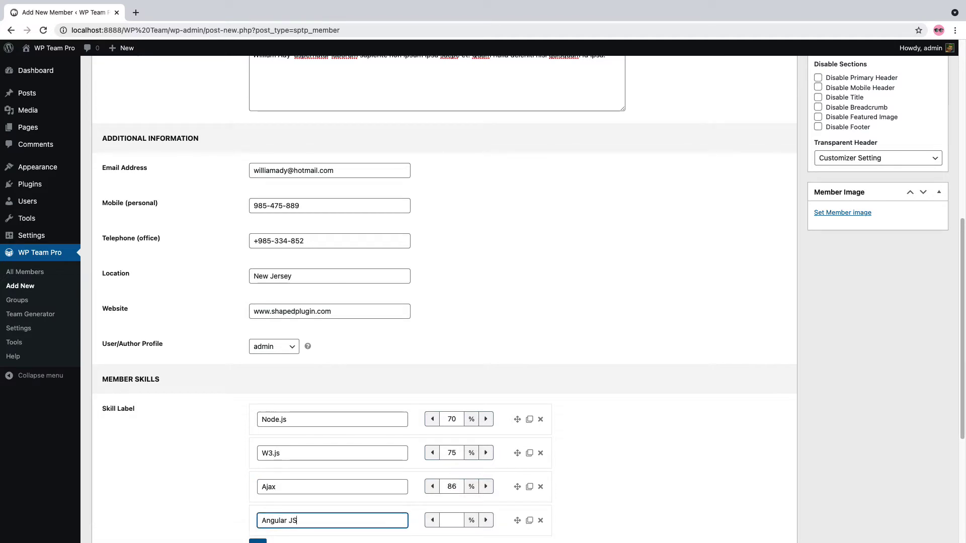
key("Tab")
type("90")
scroll(361, 446, "down", 5)
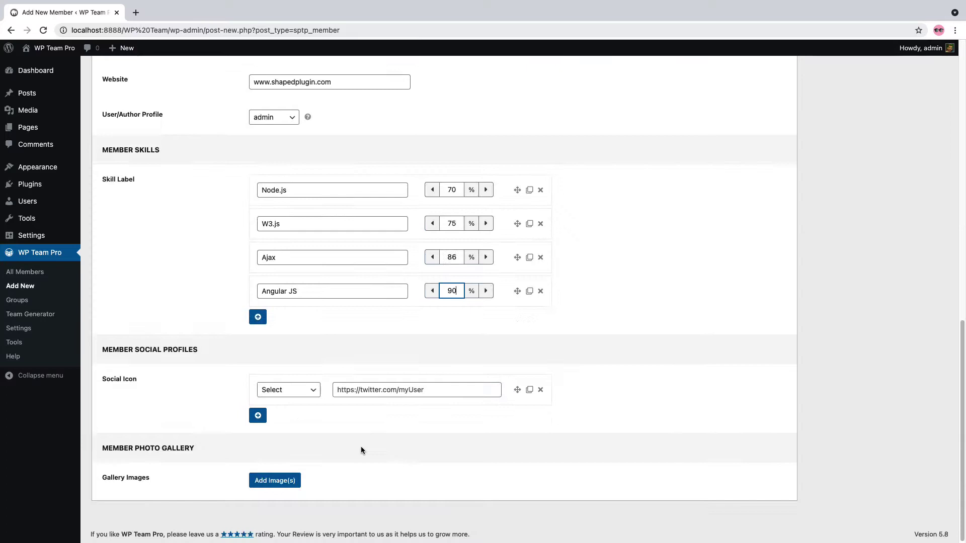
Add Facebook and Twitter social profiles, changing the pasted link's facebook to twitter
left_click(300, 390)
left_click(289, 400)
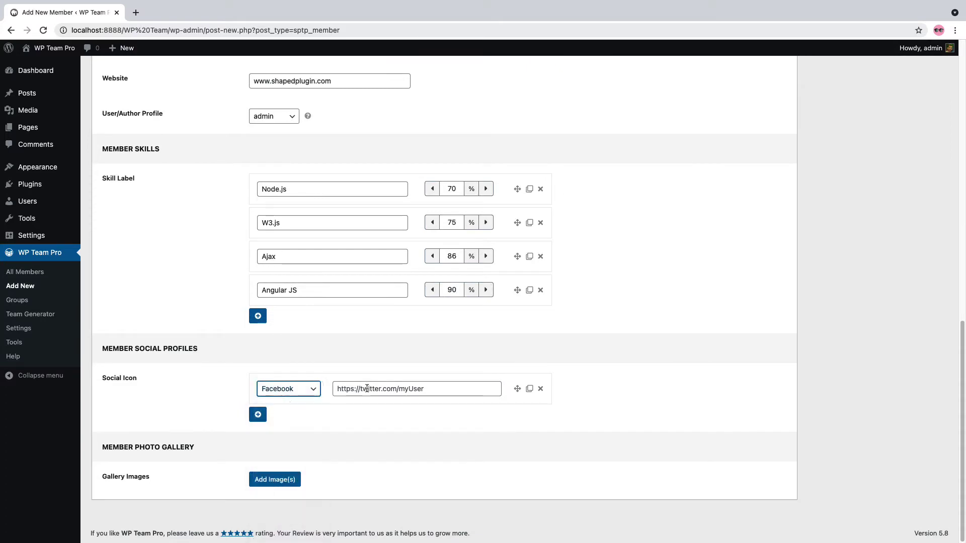
left_click(367, 388)
left_click(259, 414)
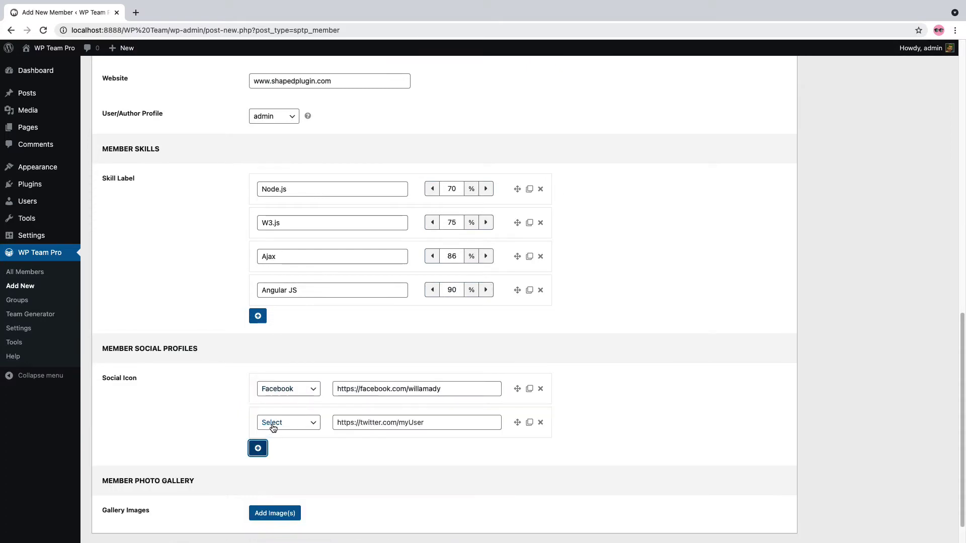
left_click(288, 422)
left_click(275, 384)
left_click(373, 424)
double_click(373, 424)
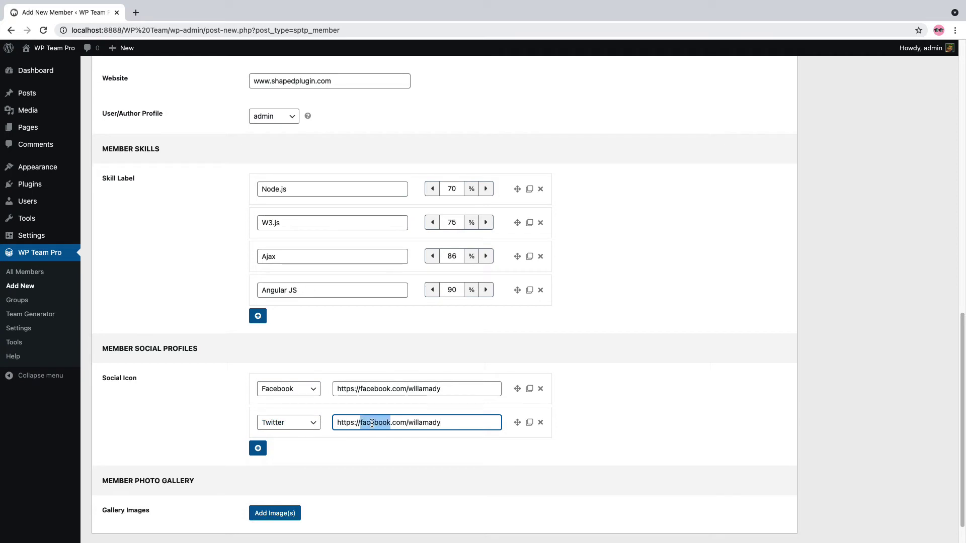
type("twitter")
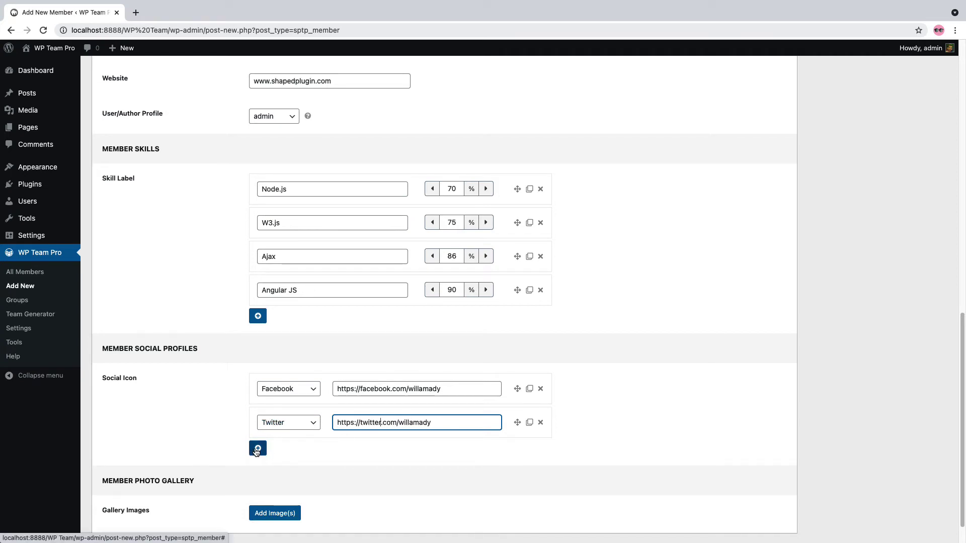
Add LinkedIn and Skype social profile rows, swapping facebook for linkedin in the pasted URL
left_click(257, 448)
left_click(288, 457)
left_click(277, 488)
left_click(371, 456)
double_click(370, 457)
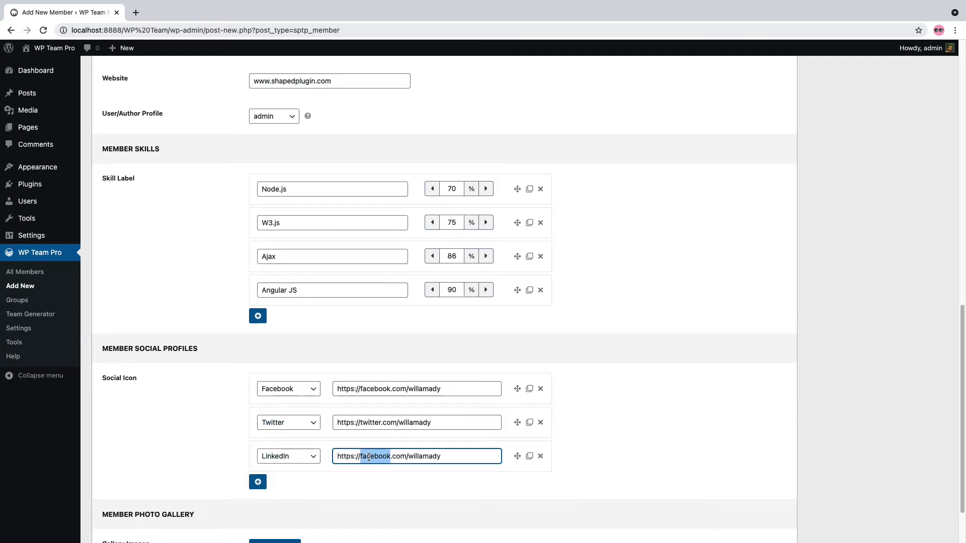
type("linkedin")
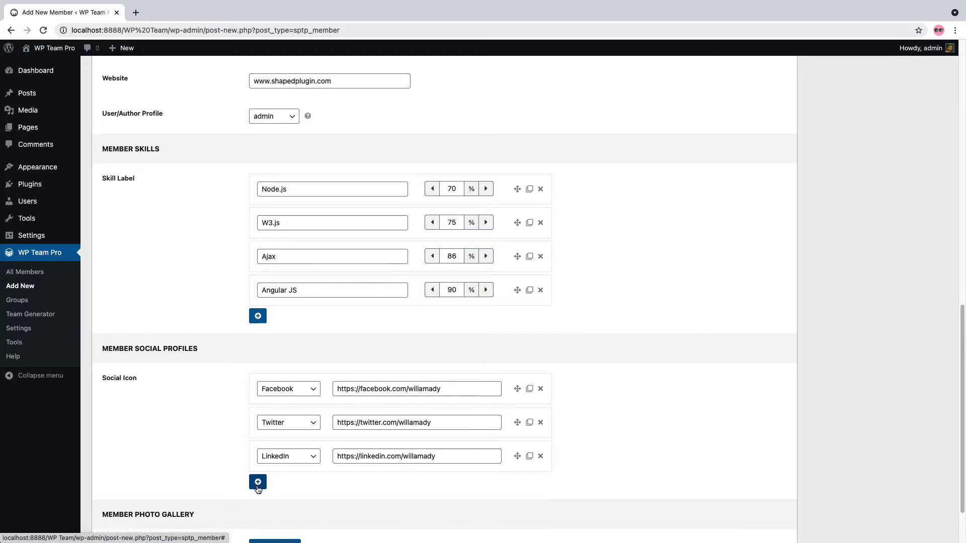
left_click(257, 482)
left_click(288, 490)
left_click(276, 526)
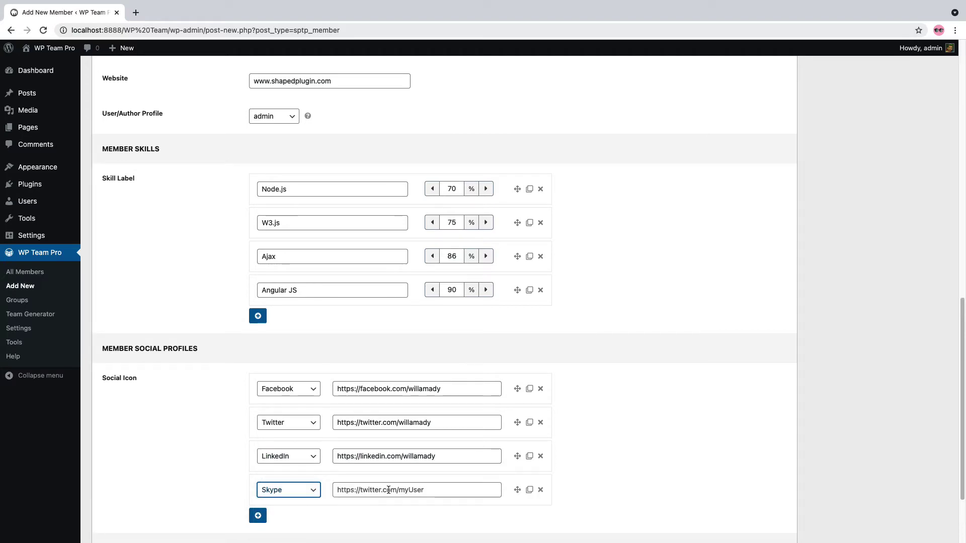
left_click(368, 490)
double_click(375, 490)
Finish the Skype URL with 'skype' and insert a three-photo gallery into the profile
type("skype")
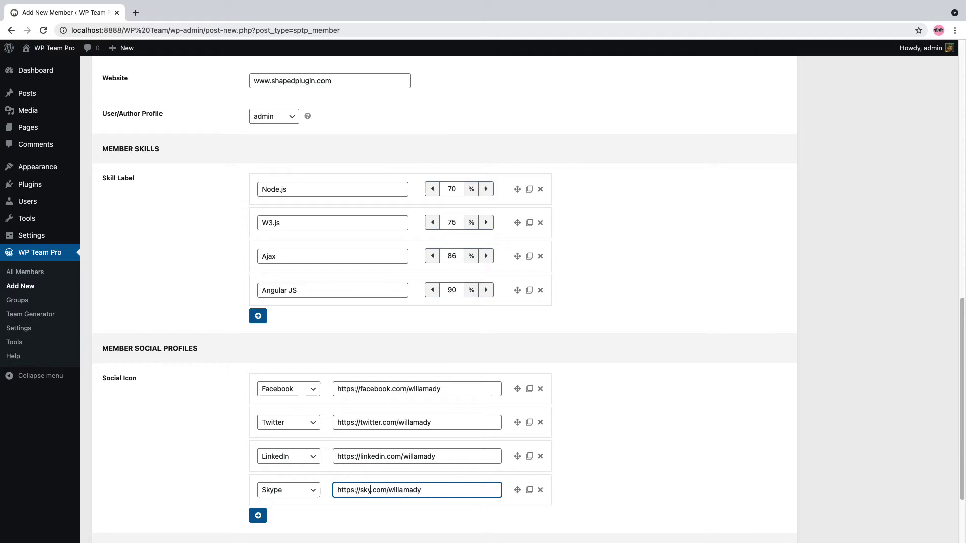
scroll(367, 461, "down", 3)
left_click(264, 479)
left_click(232, 172)
left_click(308, 172)
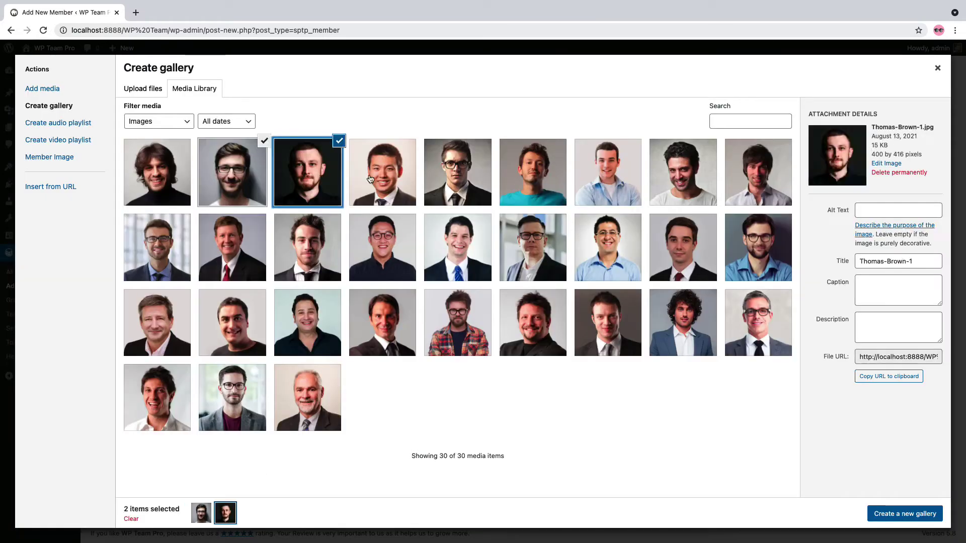
left_click(382, 172)
left_click(905, 513)
left_click(908, 511)
Set the member image, assign the Developer group and publish the member
scroll(764, 397, "up", 15)
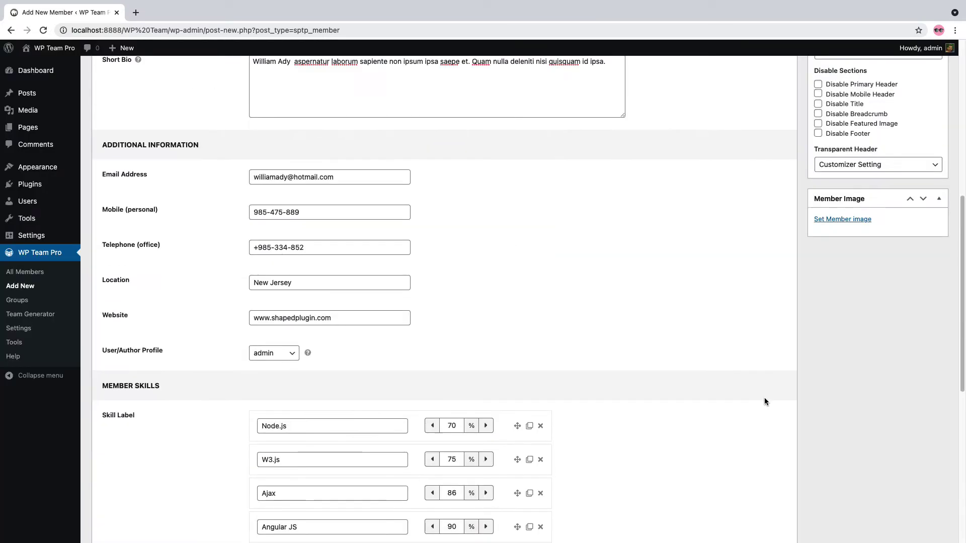
left_click(850, 243)
left_click(389, 267)
left_click(890, 513)
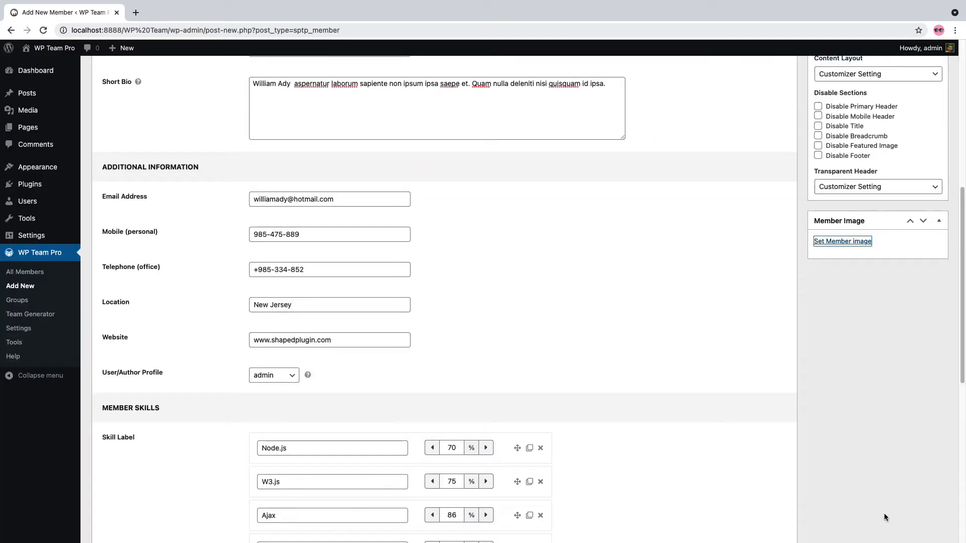
scroll(884, 352, "up", 10)
left_click(845, 235)
scroll(855, 281, "up", 2)
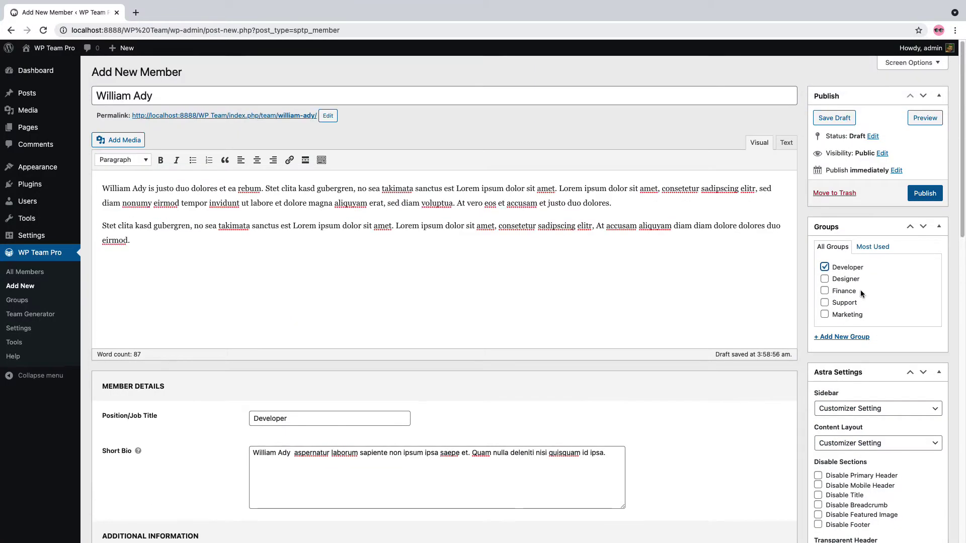
left_click(923, 194)
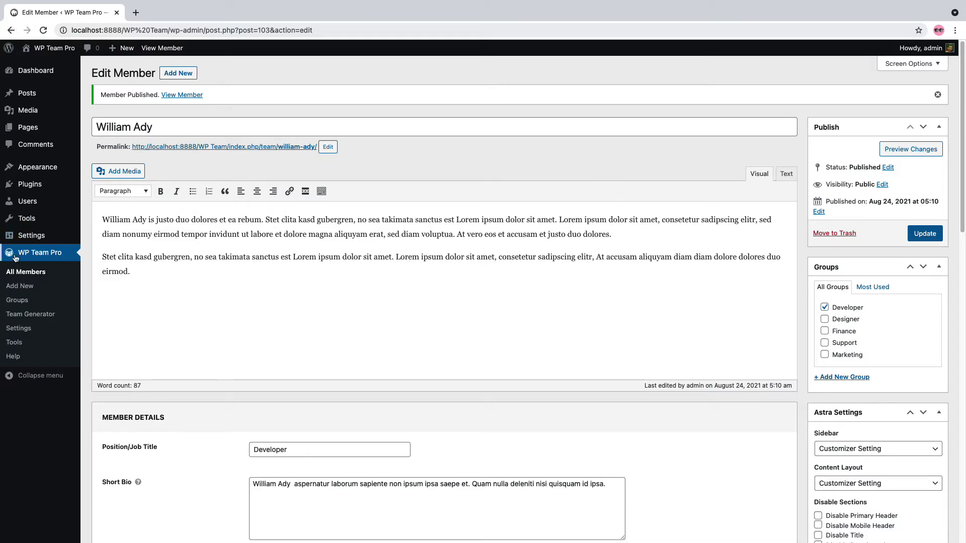
Move the Happiness Engineer to second and the Community Manager below the Product Designer
left_click(23, 272)
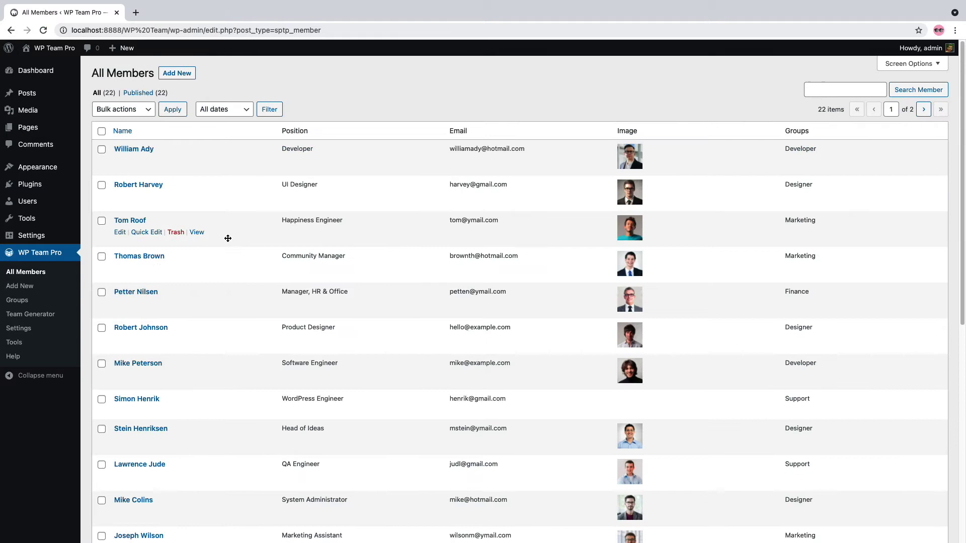
left_click_drag(229, 231, 227, 188)
left_click_drag(221, 256, 215, 348)
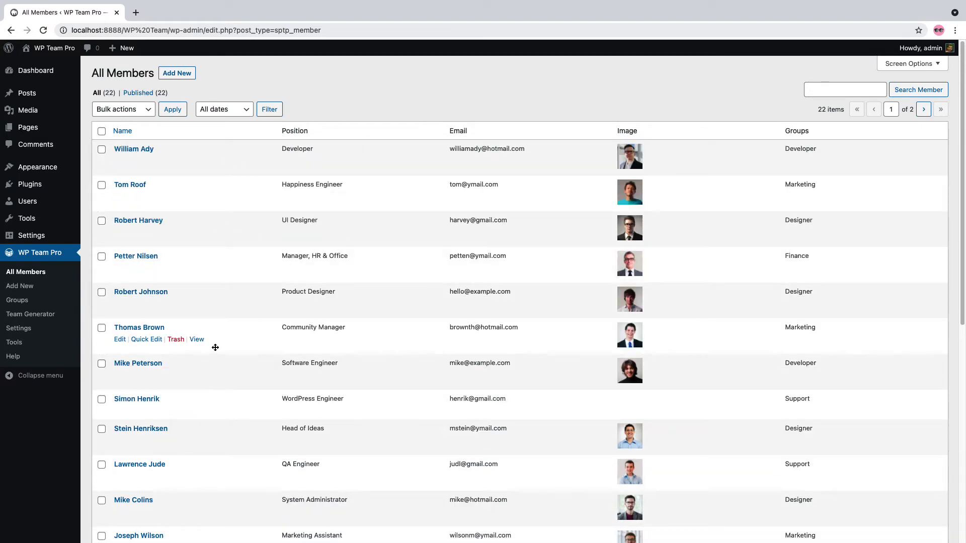
left_click(41, 316)
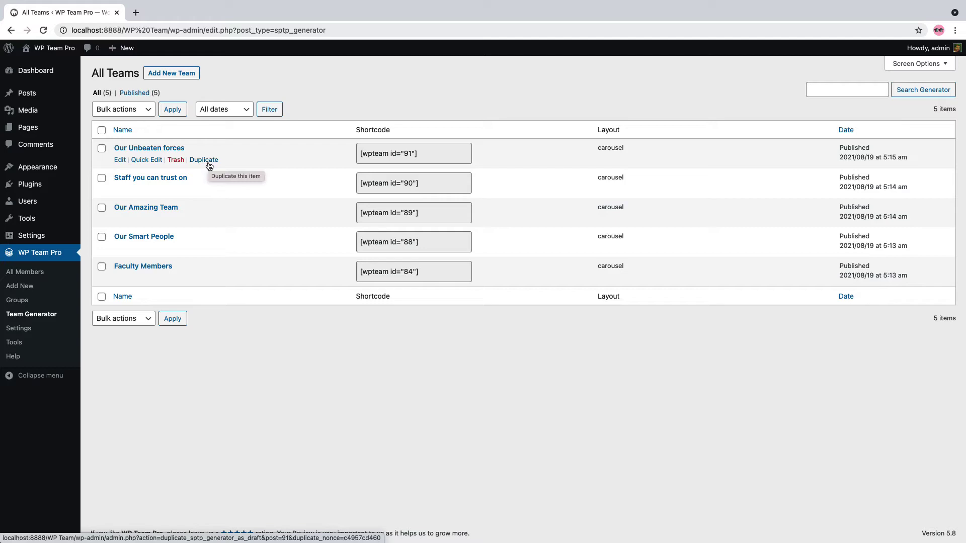
Start a new team from the All Teams page with Add New Team
left_click(179, 77)
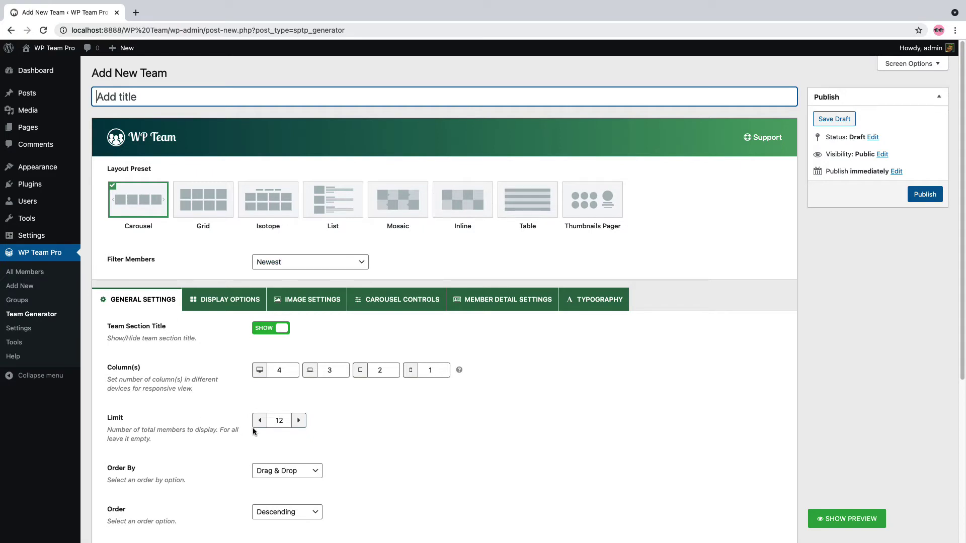
Title the new team 'Meet the team'
scroll(253, 431, "down", 5)
scroll(253, 431, "up", 4)
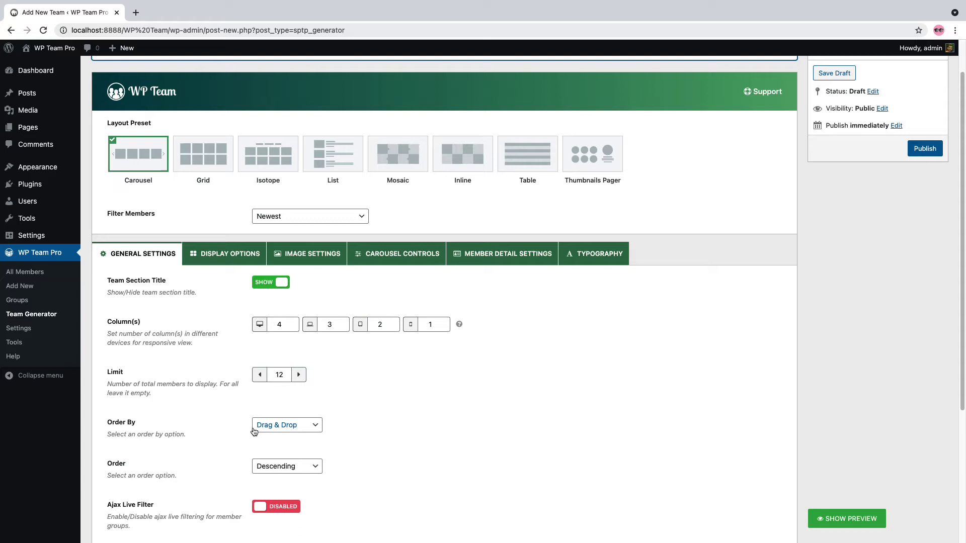
scroll(254, 431, "up", 2)
type("Meet the team")
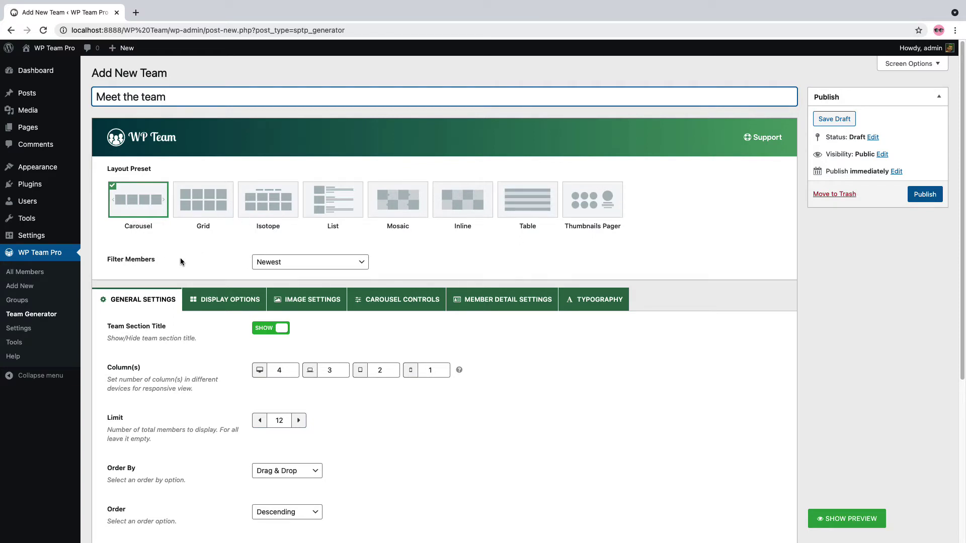
Try the Groups, Specific and Exclude member filters, then leave it on Newest
left_click(303, 264)
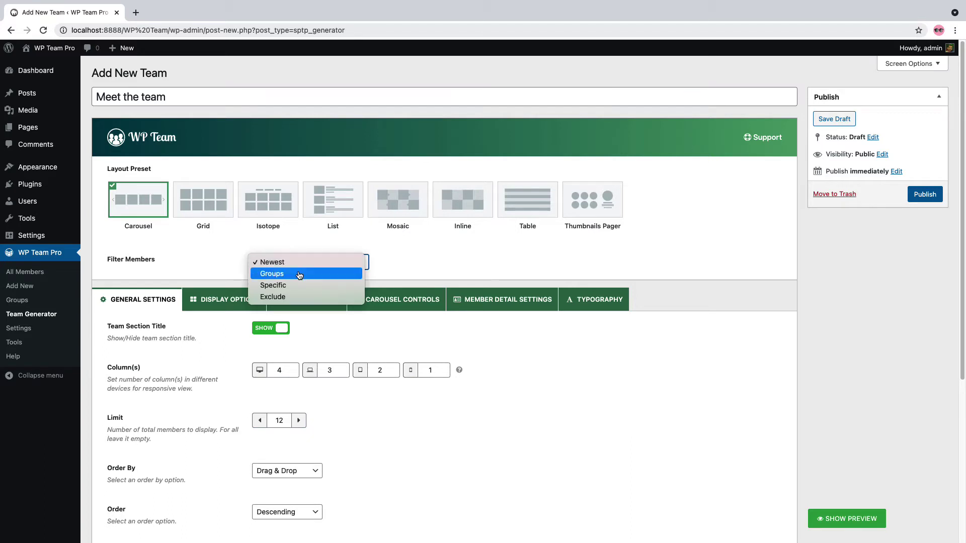
left_click(298, 273)
left_click(303, 265)
left_click(299, 275)
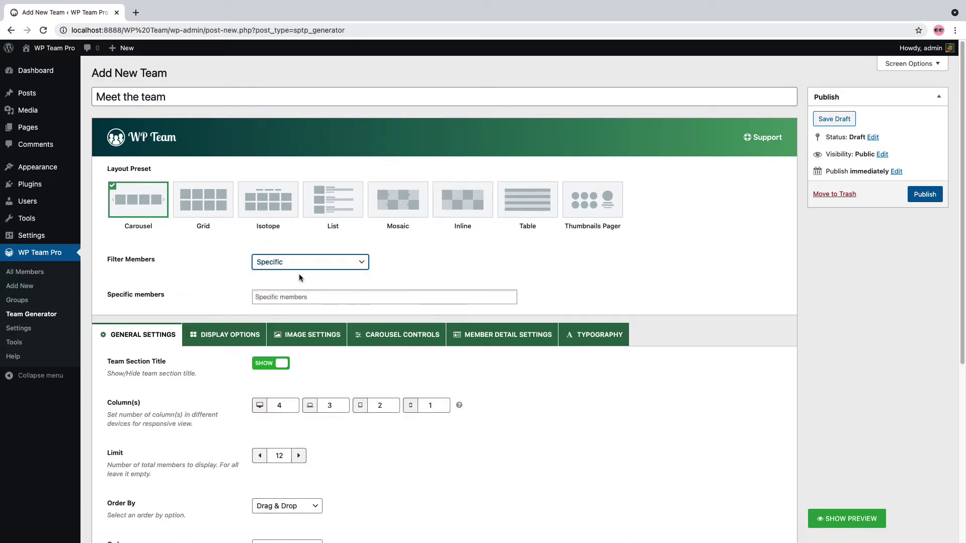
left_click(305, 264)
left_click(305, 272)
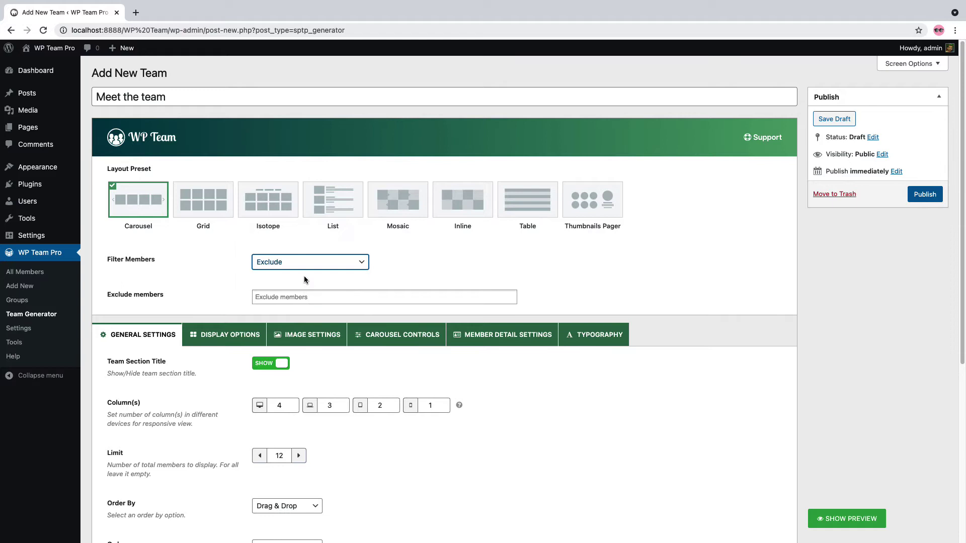
left_click(303, 265)
left_click(295, 229)
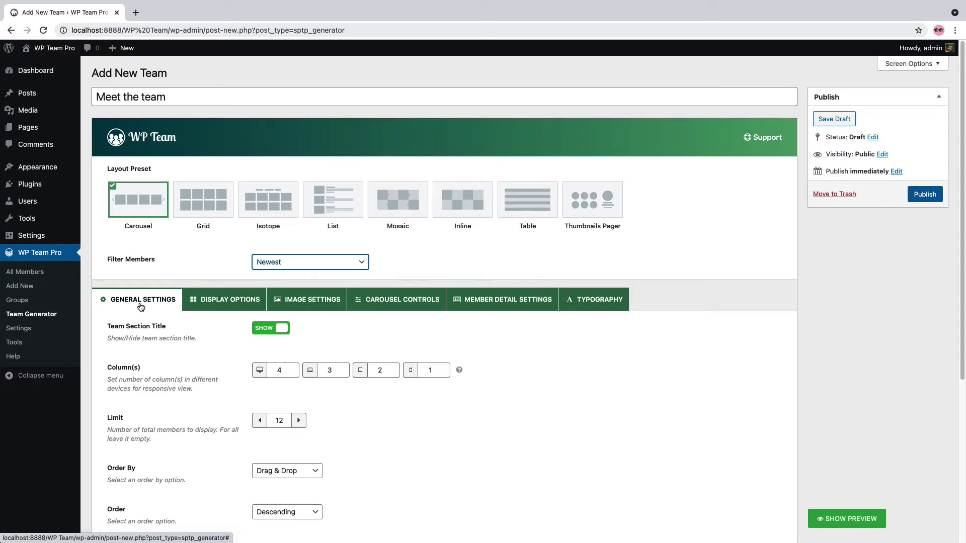
left_click(295, 371)
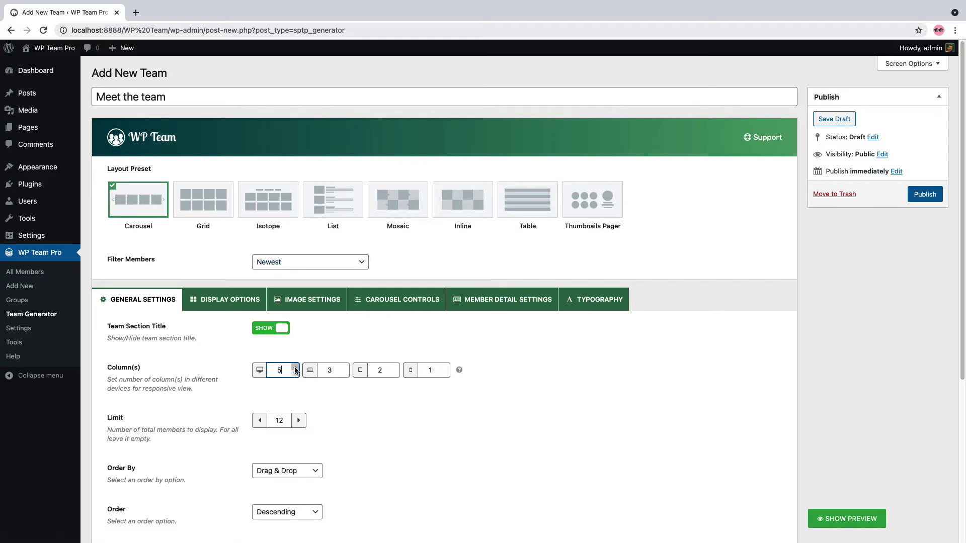
scroll(216, 403, "down", 3)
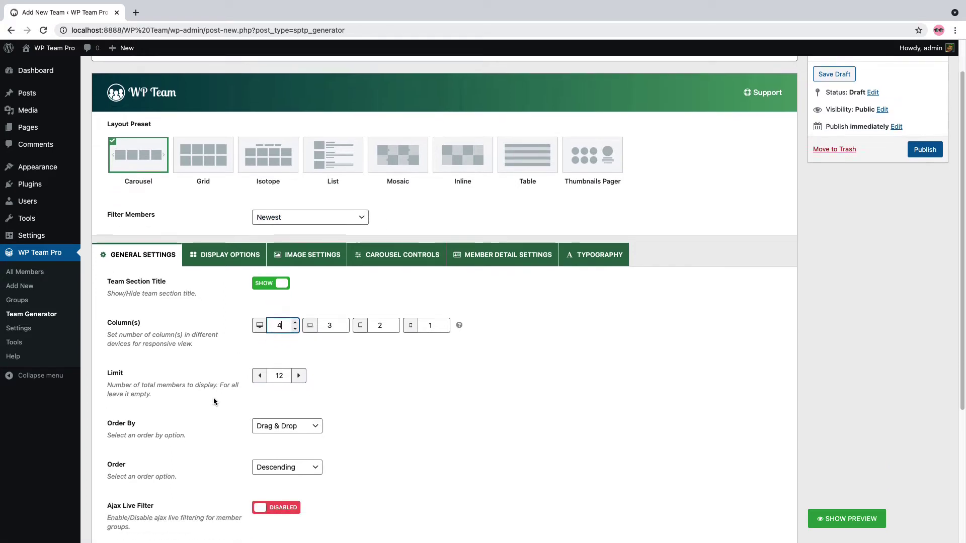
left_click(270, 347)
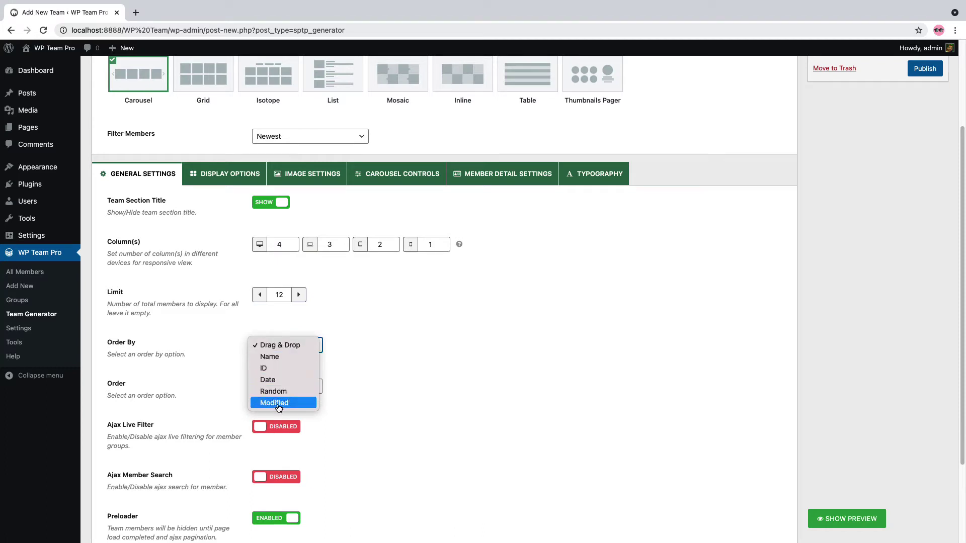
left_click(357, 377)
scroll(357, 377, "down", 3)
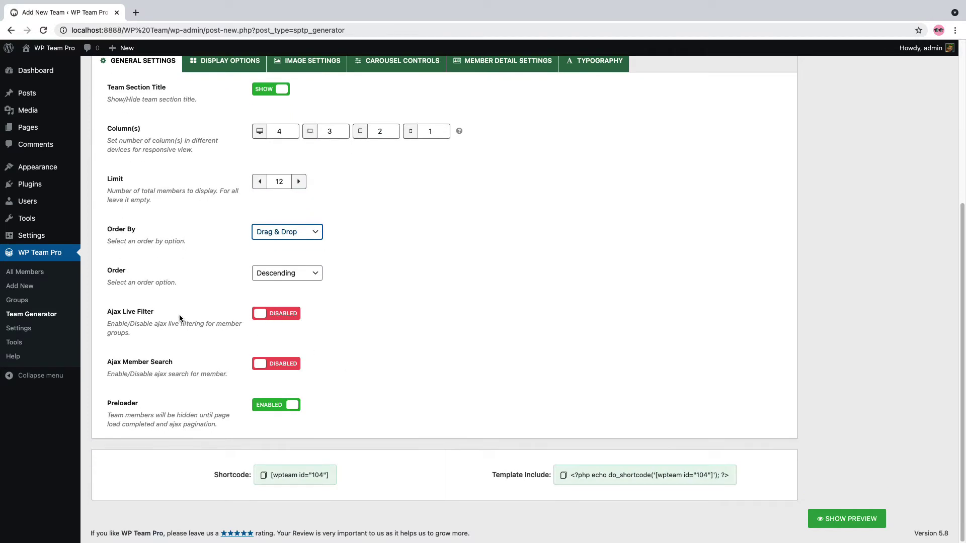
left_click(269, 314)
left_click(272, 316)
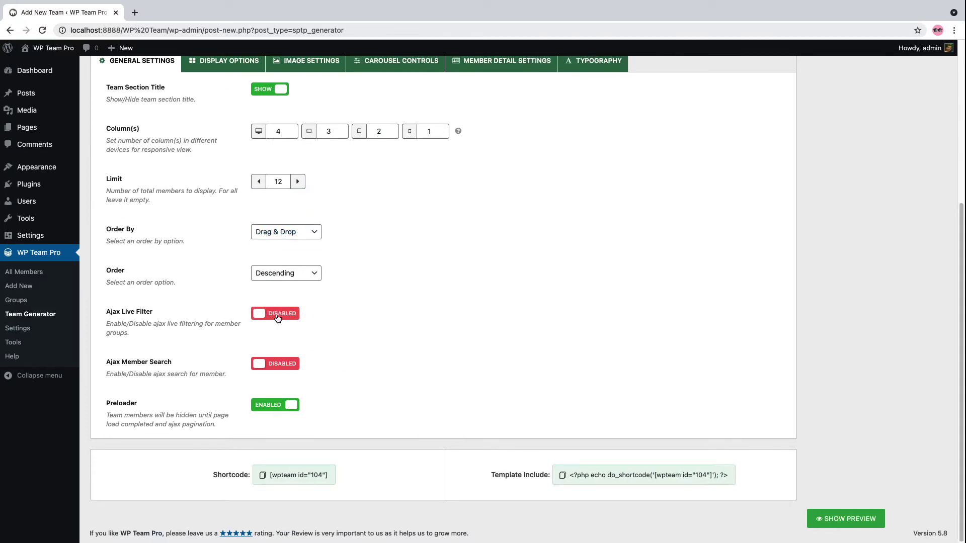
left_click(285, 367)
left_click(286, 368)
left_click(287, 406)
left_click(287, 406)
scroll(219, 322, "up", 5)
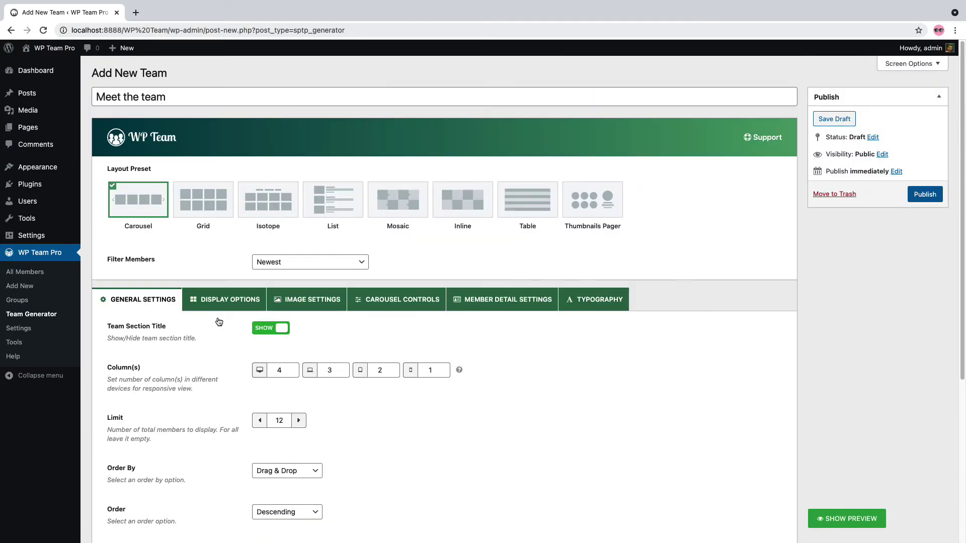
In Display Options, enable equal-height cards, overlay details on photos, and leave the overlay colour unchanged
left_click(235, 299)
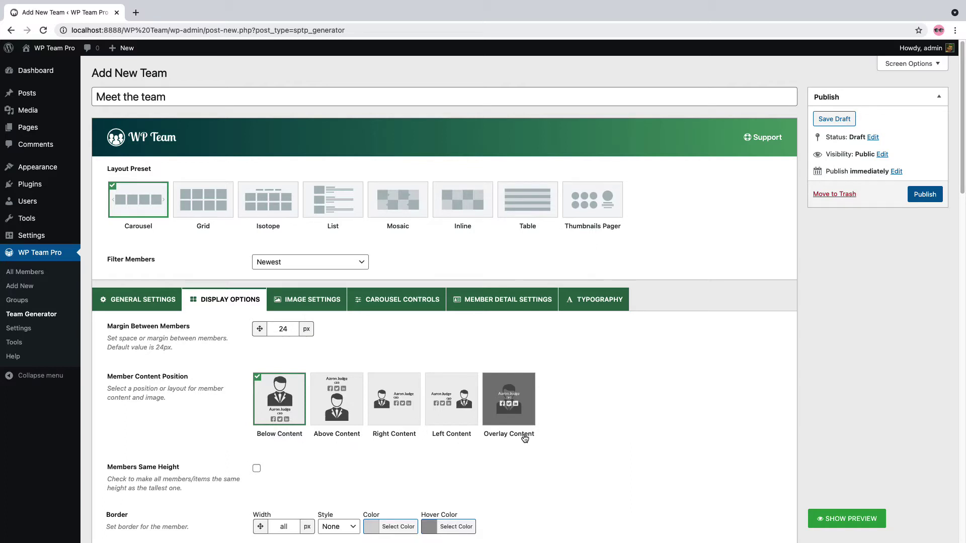
left_click(256, 469)
scroll(257, 469, "down", 5)
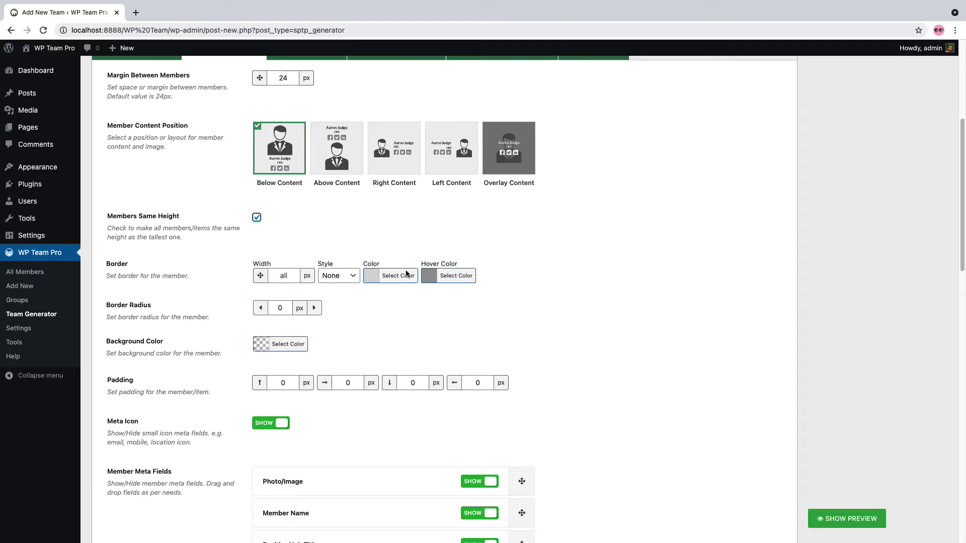
left_click(502, 175)
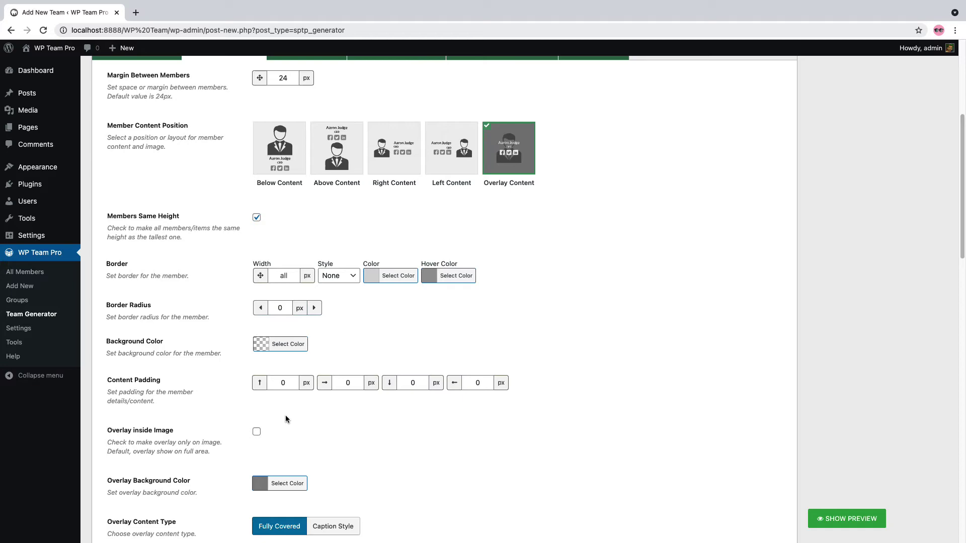
scroll(286, 419, "down", 3)
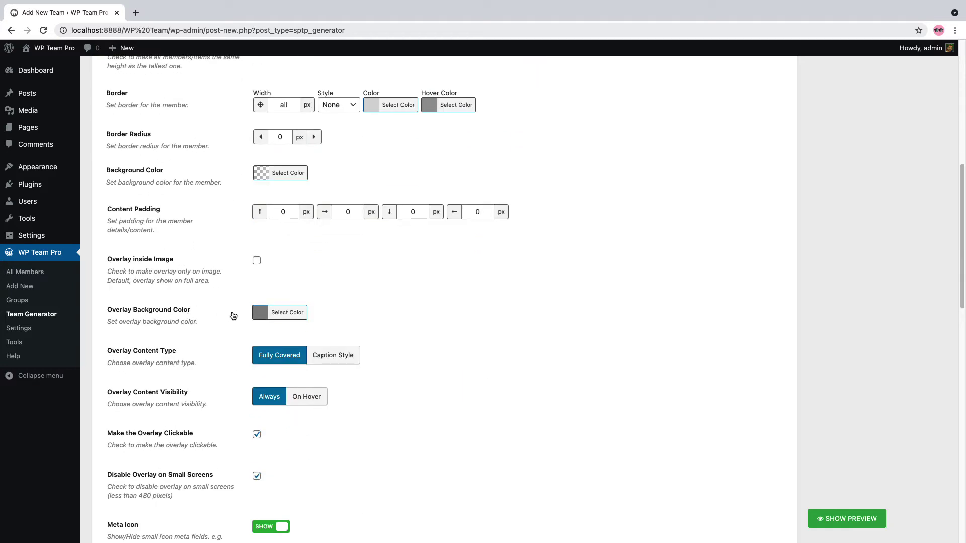
left_click(282, 312)
left_click(294, 315)
Switch to the Below Content layout and toggle the meta icons off and back on
scroll(247, 397, "up", 5)
left_click(284, 189)
scroll(214, 364, "down", 5)
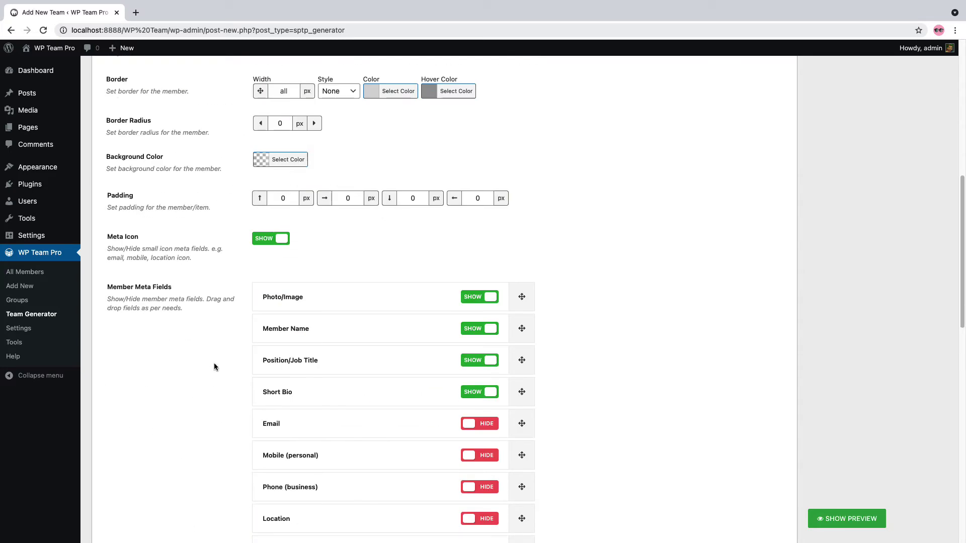
left_click(270, 242)
left_click(275, 245)
Toggle the Email field, reorder meta fields, and keep the Short Bio Limit at 100
scroll(312, 330, "down", 2)
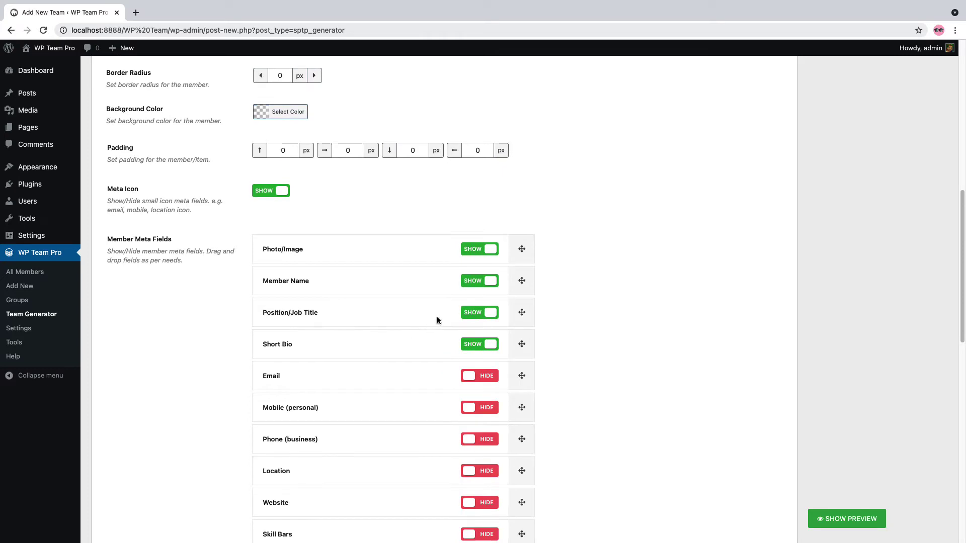
left_click(480, 384)
left_click(480, 384)
scroll(481, 382, "down", 3)
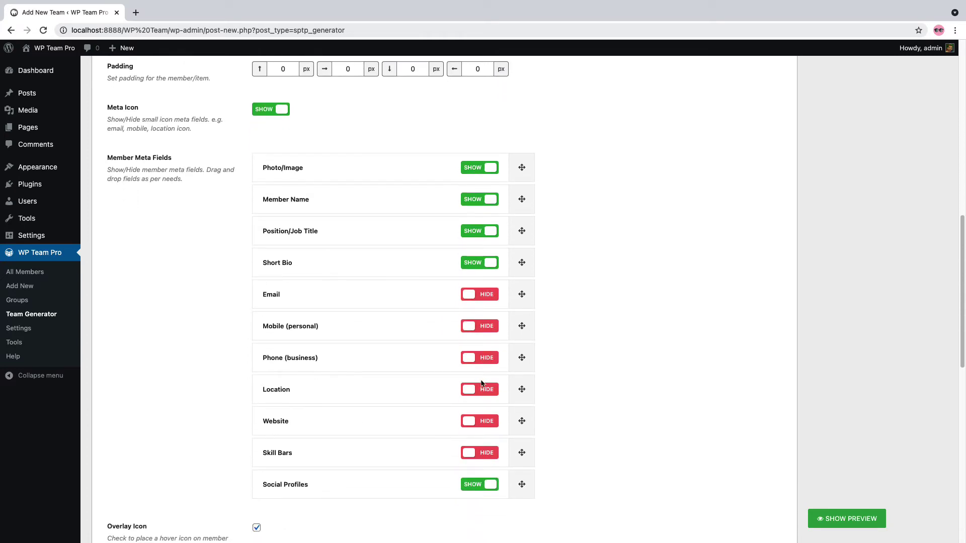
left_click_drag(393, 288, 379, 309)
scroll(379, 310, "down", 3)
scroll(379, 312, "down", 5)
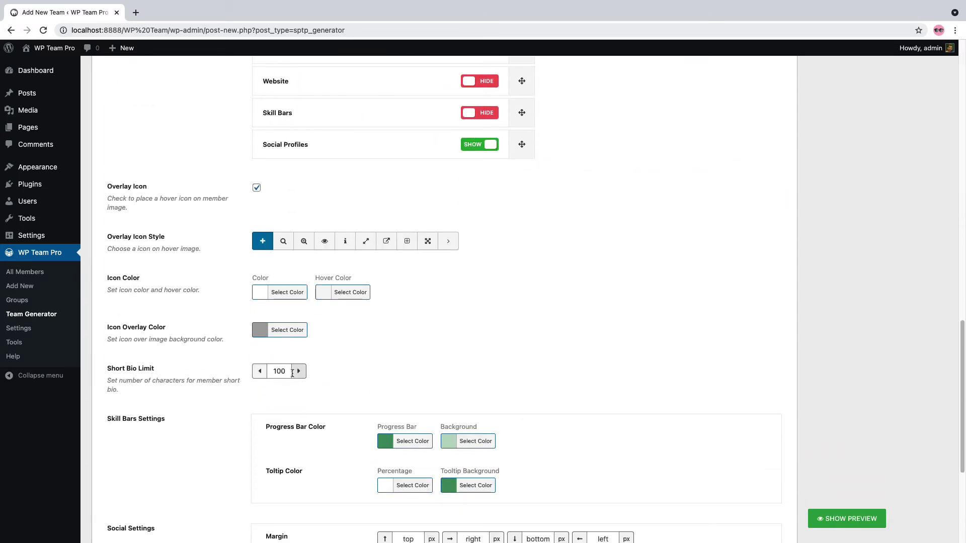
left_click(288, 372)
left_click(258, 402)
Turn the social icons' Custom Color on and then back off
scroll(257, 403, "down", 3)
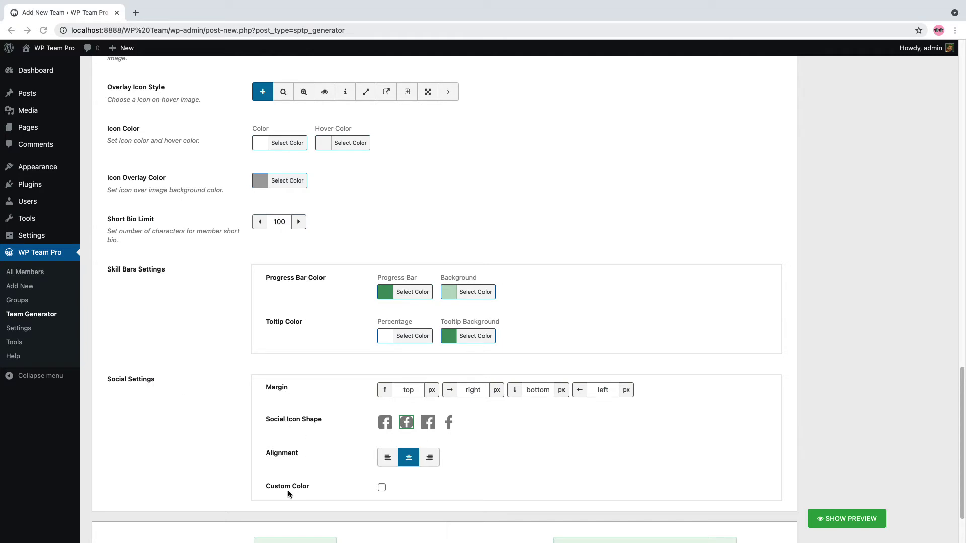
left_click(382, 488)
scroll(383, 488, "down", 4)
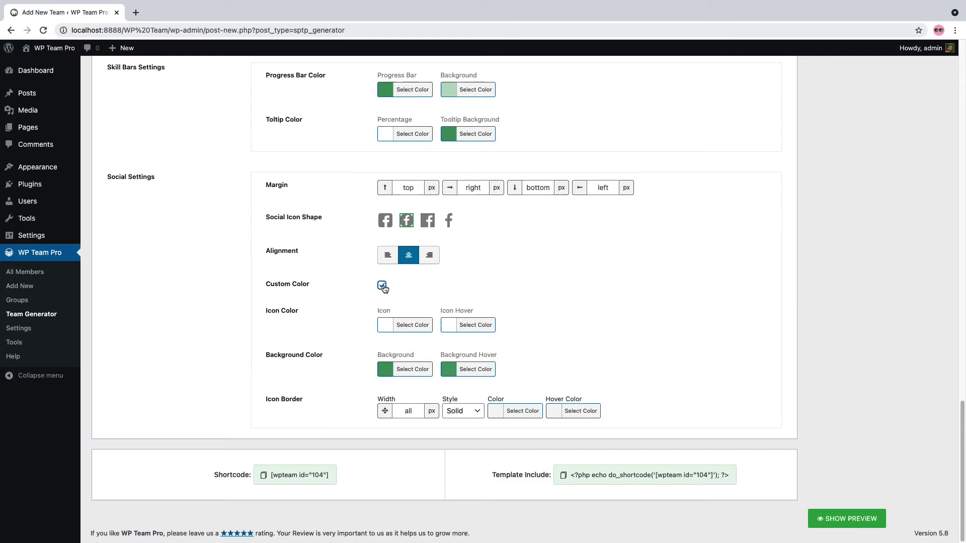
left_click(382, 285)
scroll(329, 382, "up", 20)
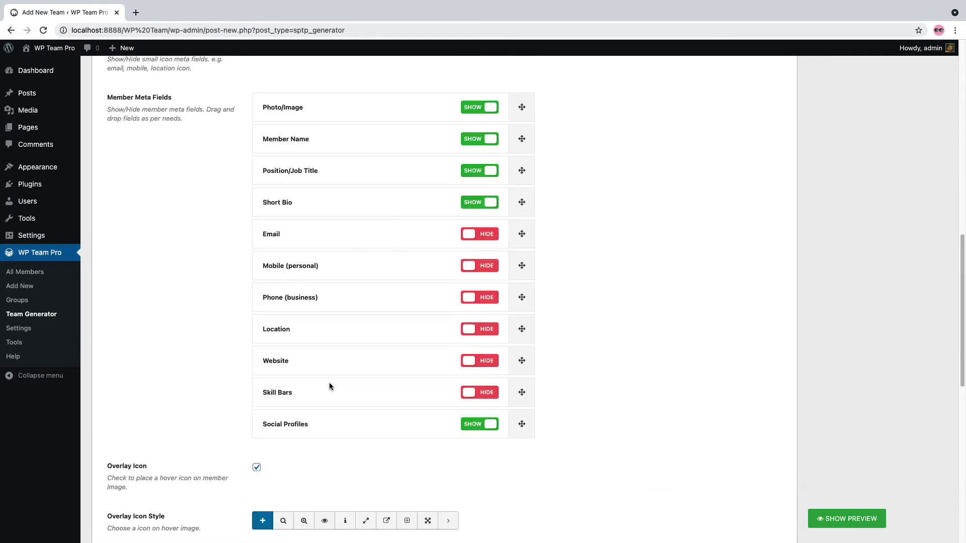
Open Image Settings and hide, then show again, the member photos
left_click(316, 304)
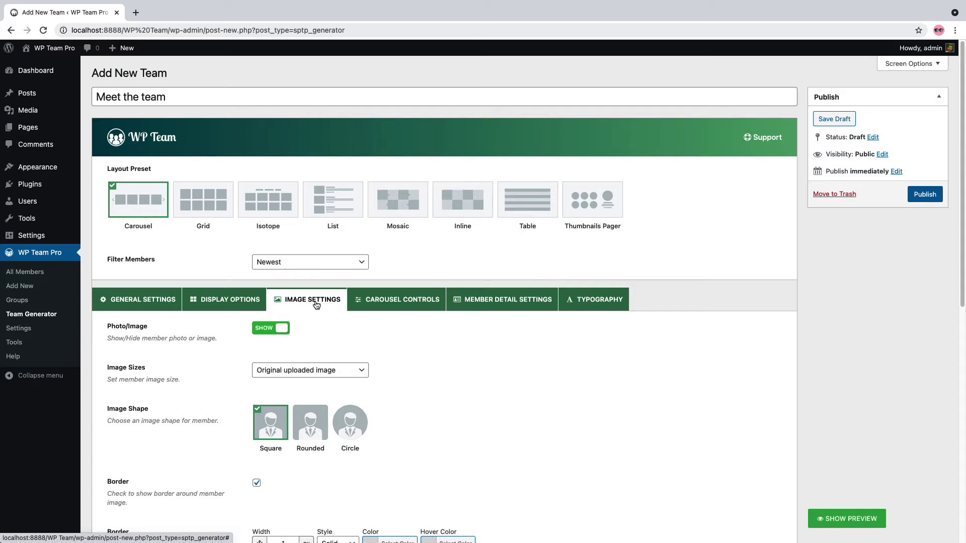
left_click(279, 329)
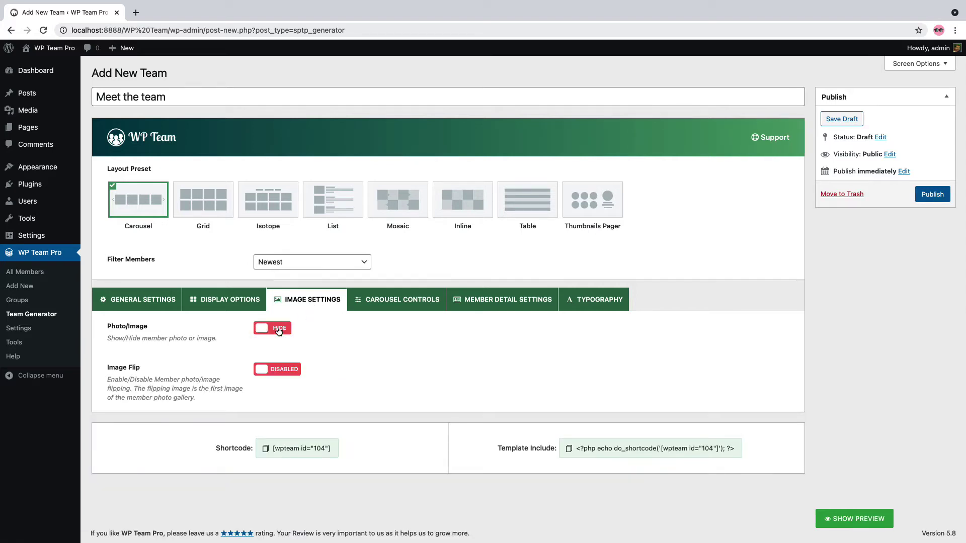
left_click(279, 329)
Try a custom image size and rounded and circular shapes, then restore original size and square shape
left_click(285, 371)
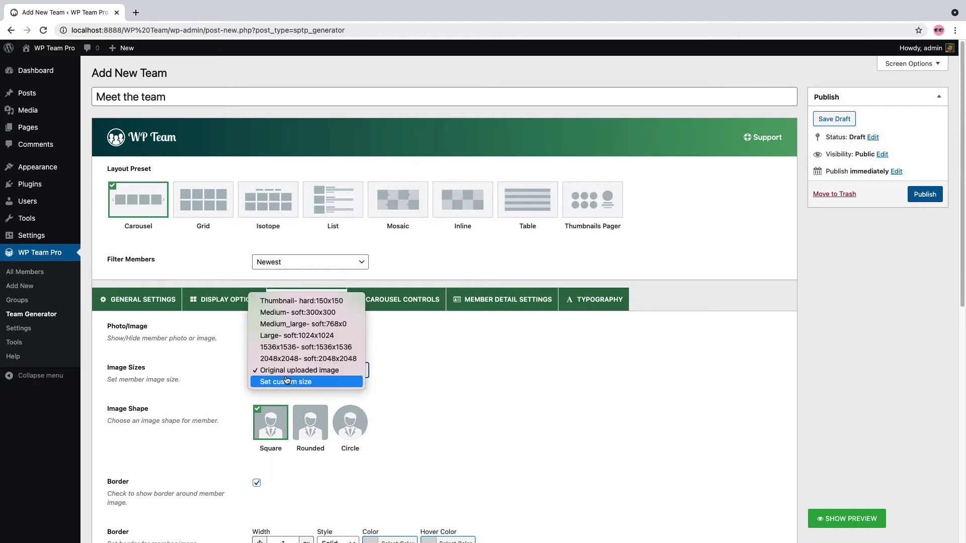
left_click(287, 381)
left_click(284, 371)
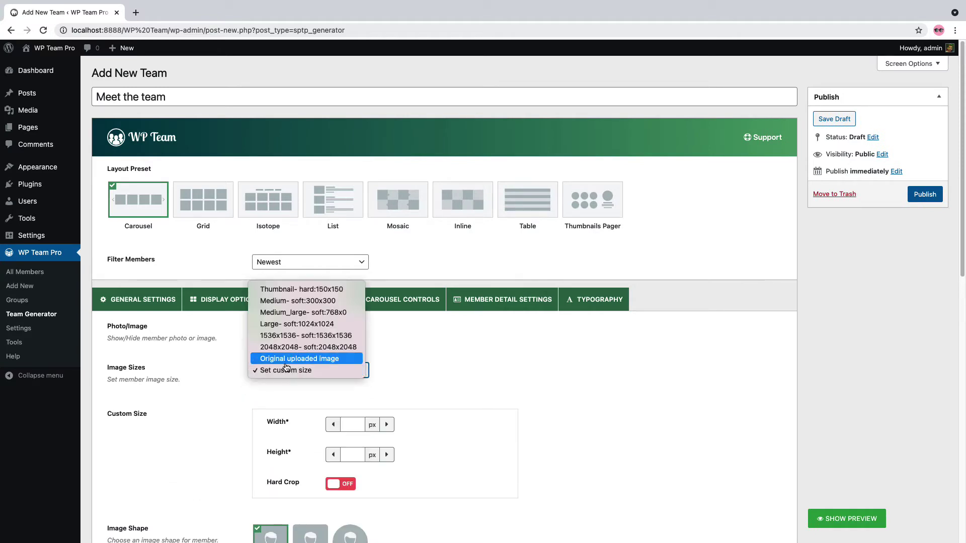
left_click(286, 359)
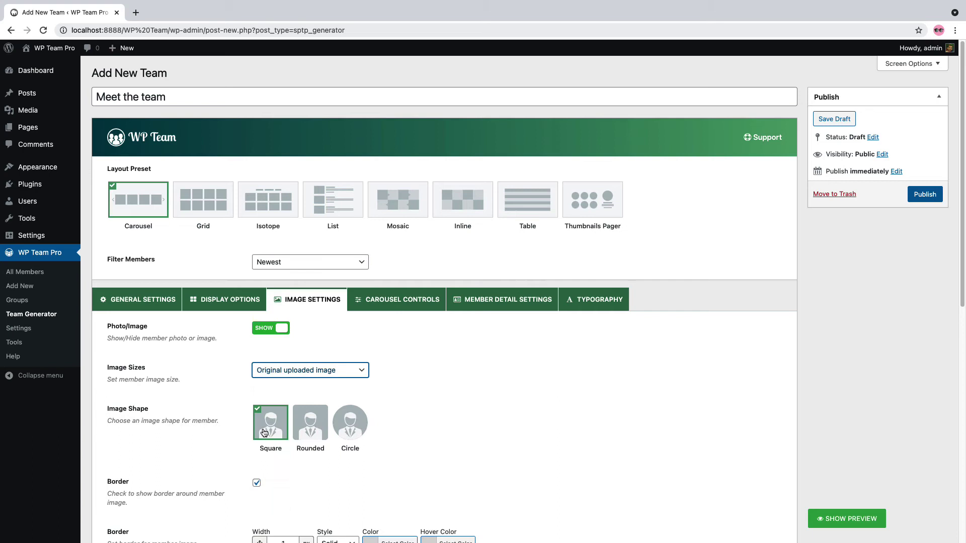
left_click(308, 426)
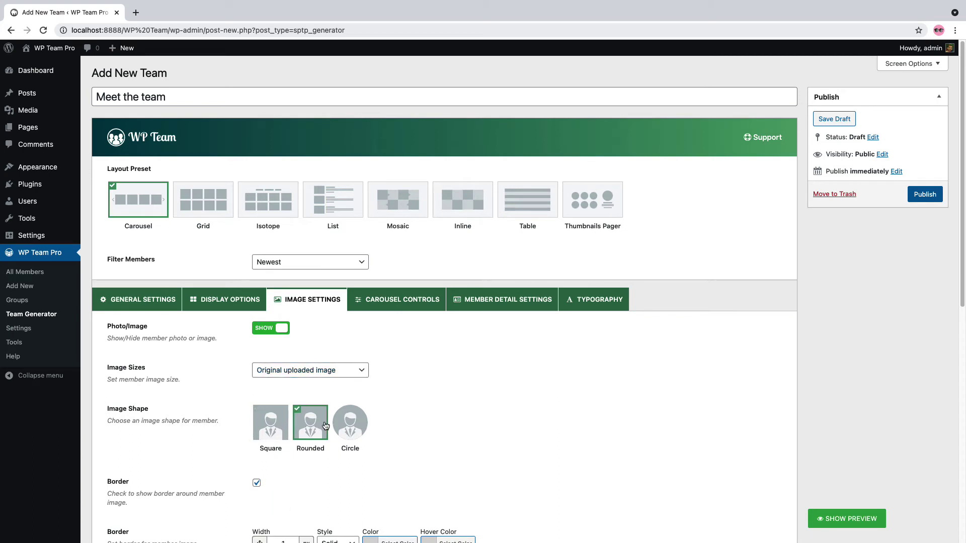
left_click(351, 424)
left_click(278, 428)
Turn Image Flip on for member photos and back off again
scroll(395, 412, "down", 2)
scroll(394, 408, "down", 4)
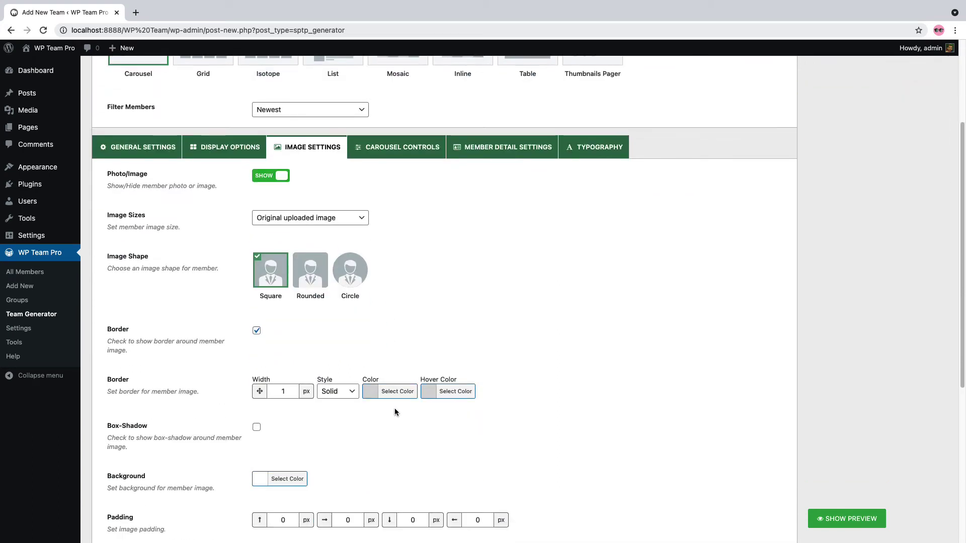
scroll(258, 401, "down", 1)
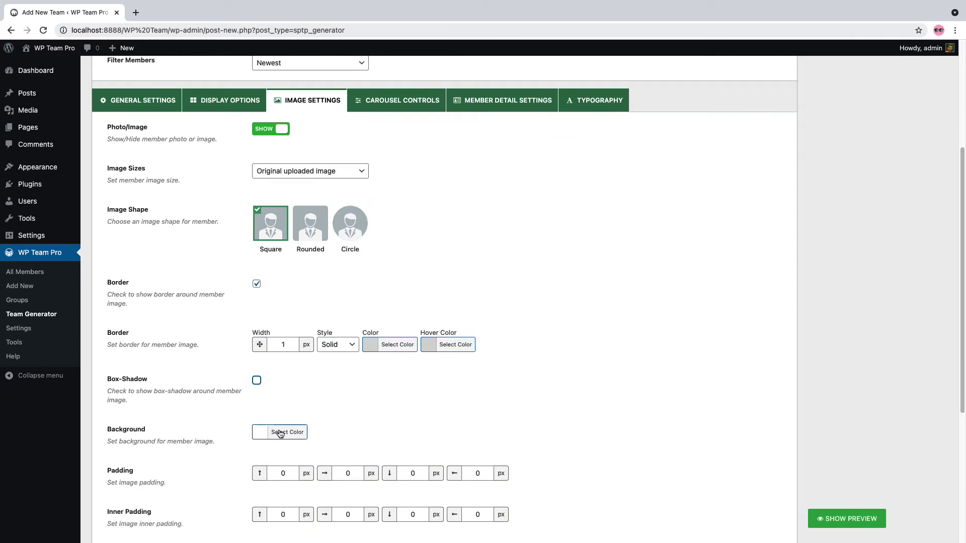
scroll(275, 425, "down", 2)
scroll(281, 412, "down", 2)
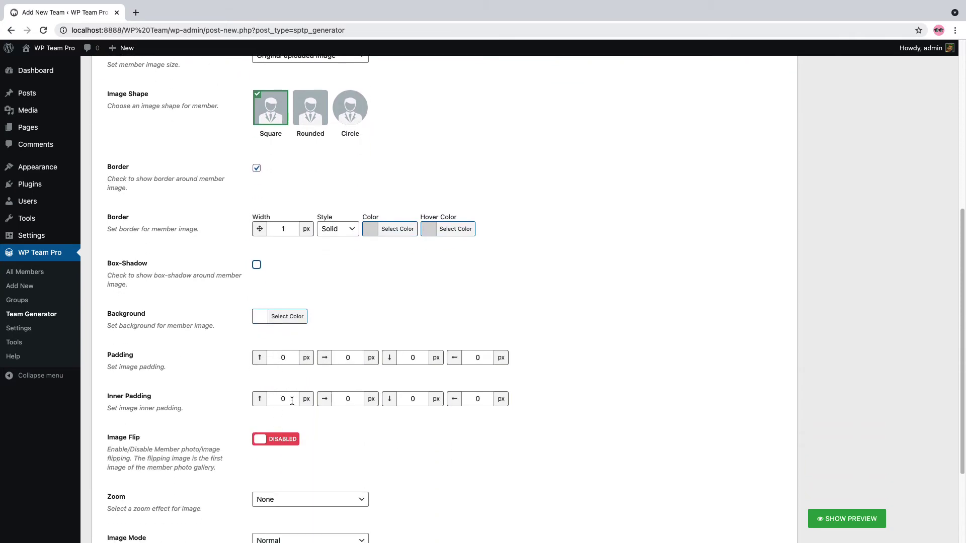
left_click(284, 440)
left_click(284, 441)
Check the zoom and image mode options, keeping Zoom at None and Image Mode at Normal
scroll(283, 441, "down", 5)
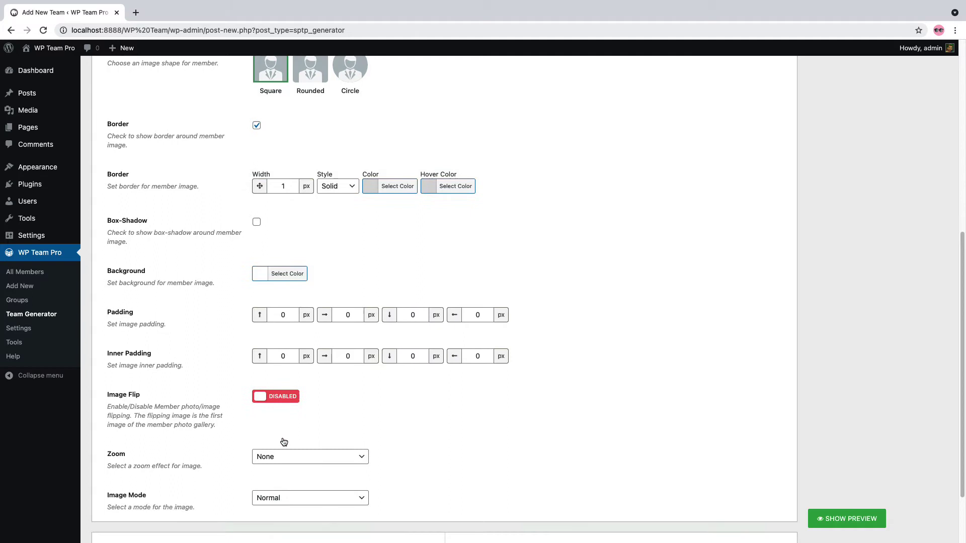
left_click(281, 377)
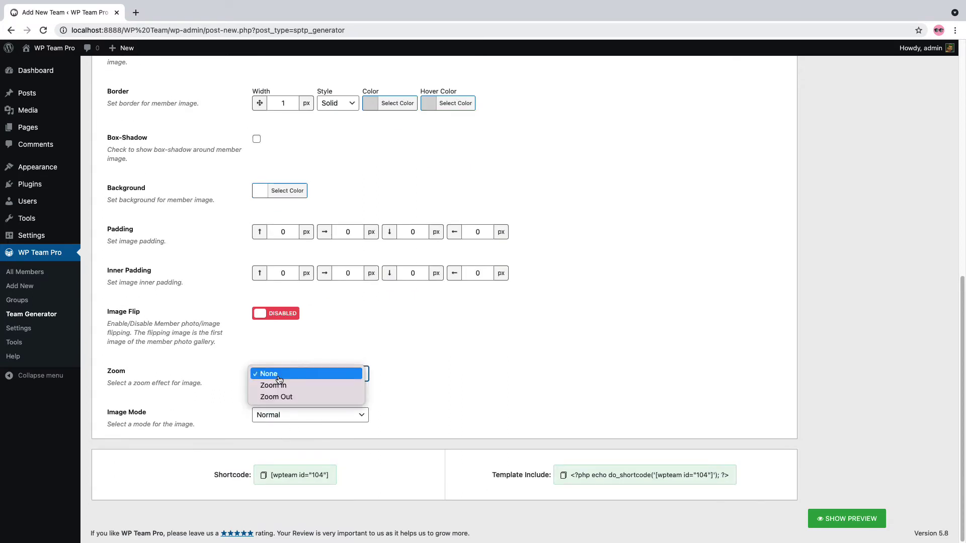
left_click(392, 379)
left_click(297, 414)
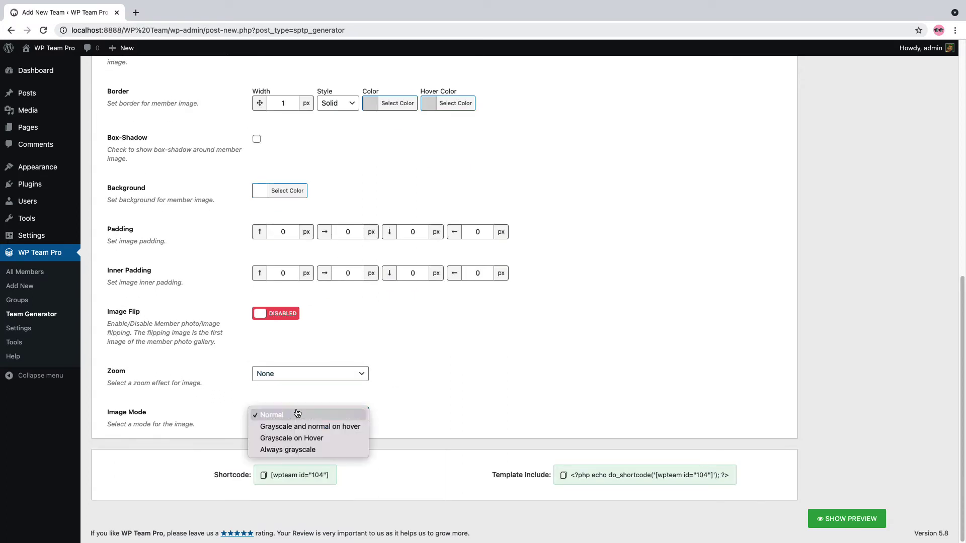
left_click(412, 391)
scroll(413, 391, "up", 10)
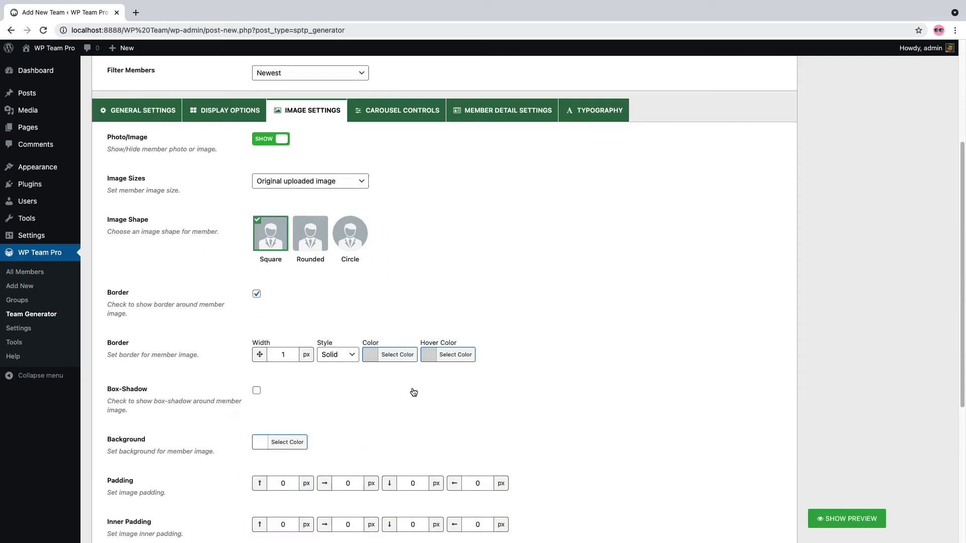
scroll(414, 392, "up", 8)
left_click(402, 300)
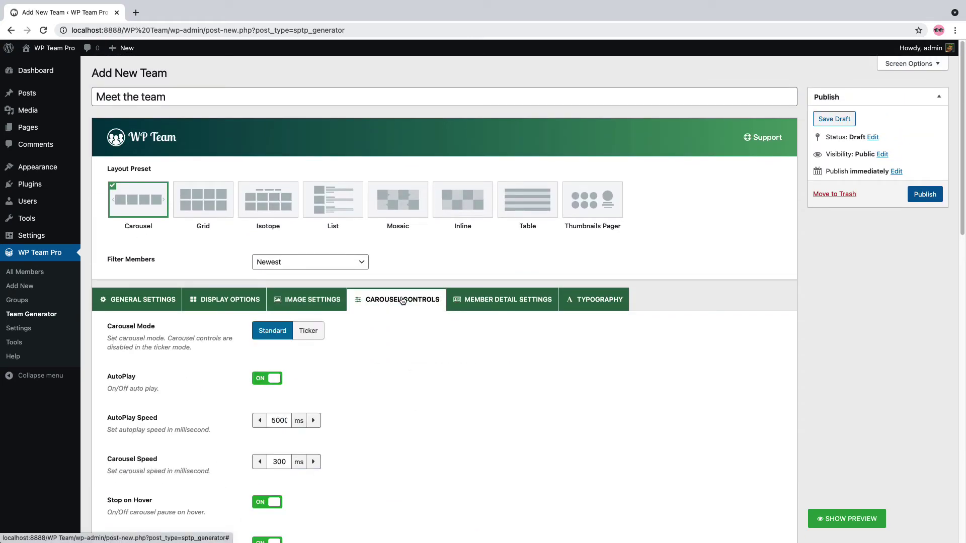
left_click(316, 335)
left_click(278, 334)
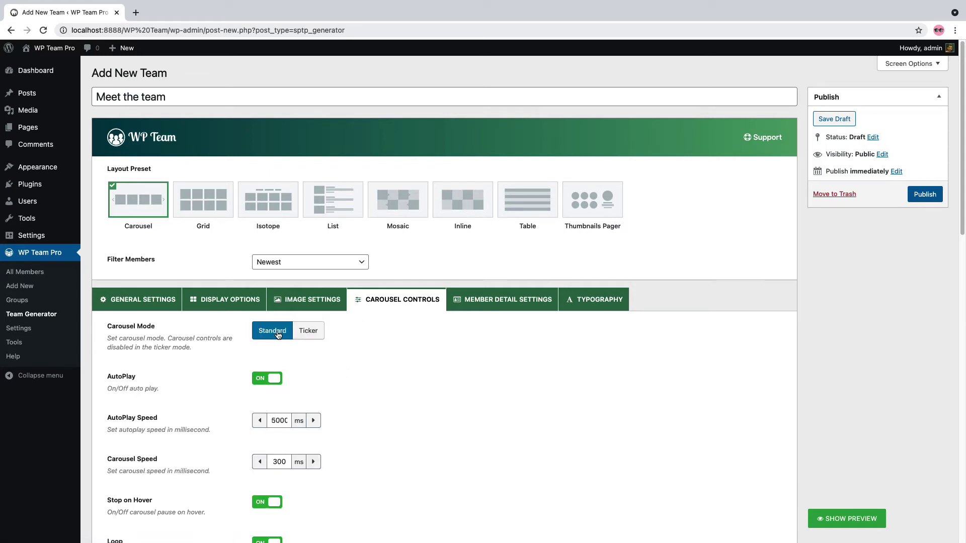
scroll(278, 386, "down", 3)
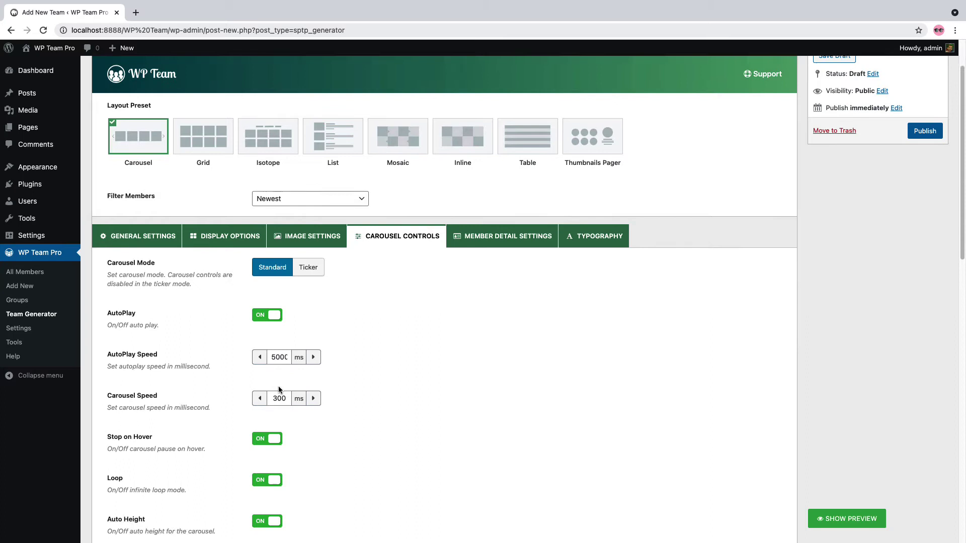
scroll(279, 385, "down", 3)
scroll(323, 361, "down", 3)
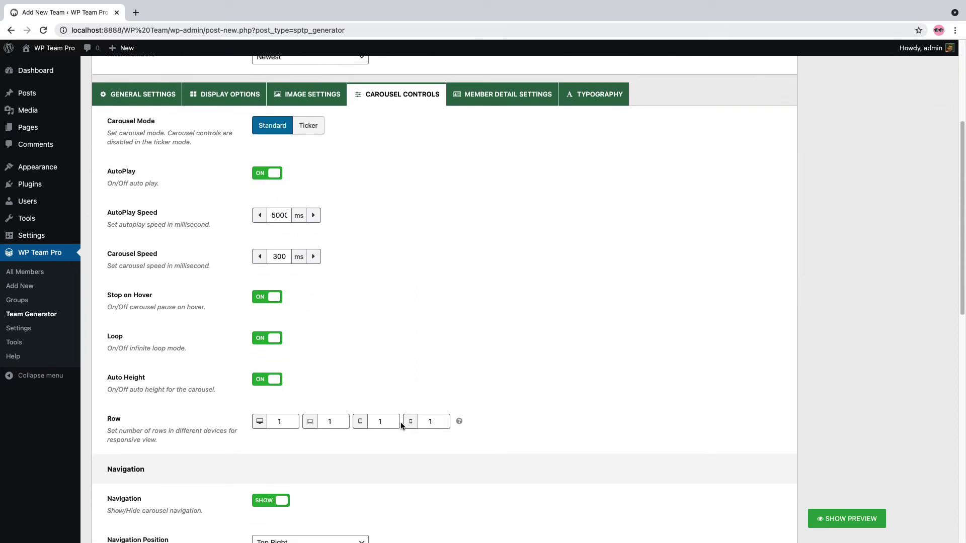
scroll(273, 429, "down", 7)
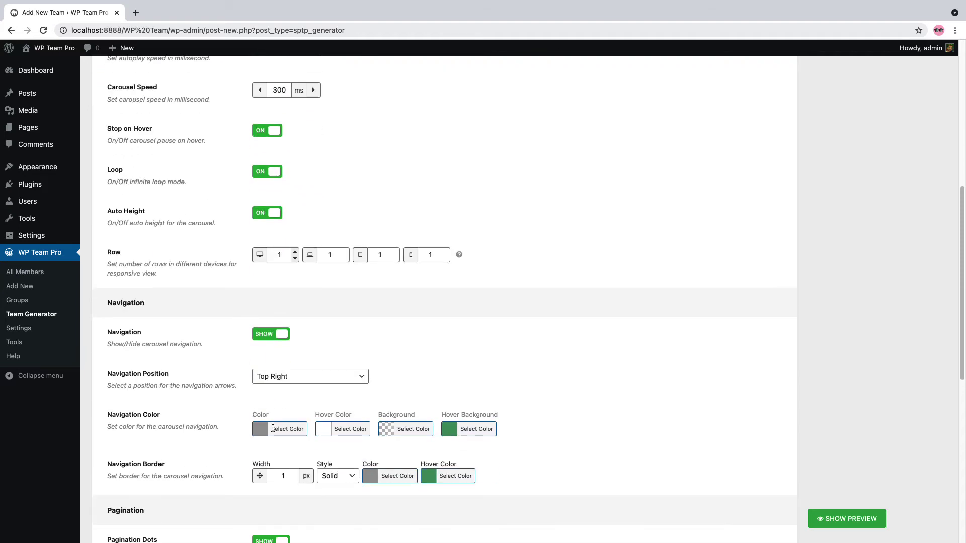
scroll(273, 428, "down", 3)
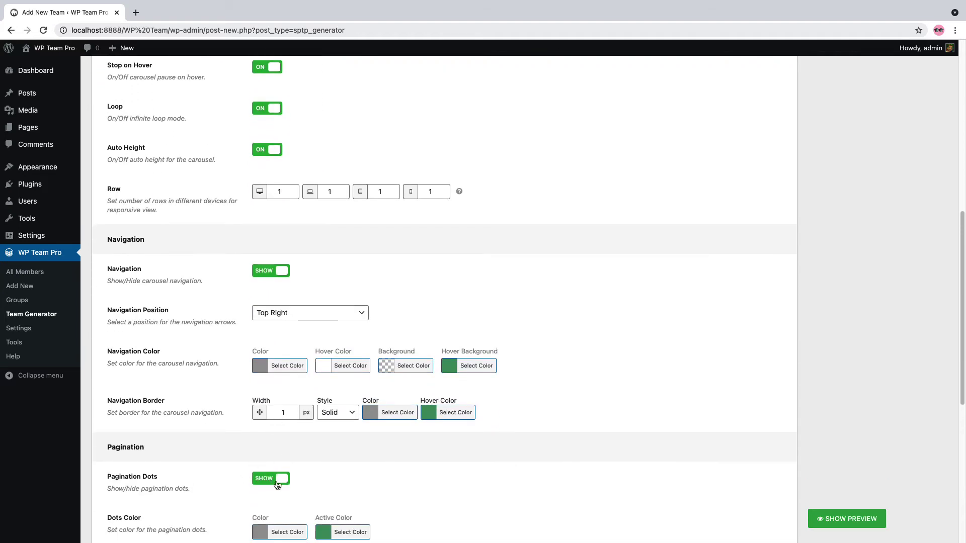
left_click(292, 313)
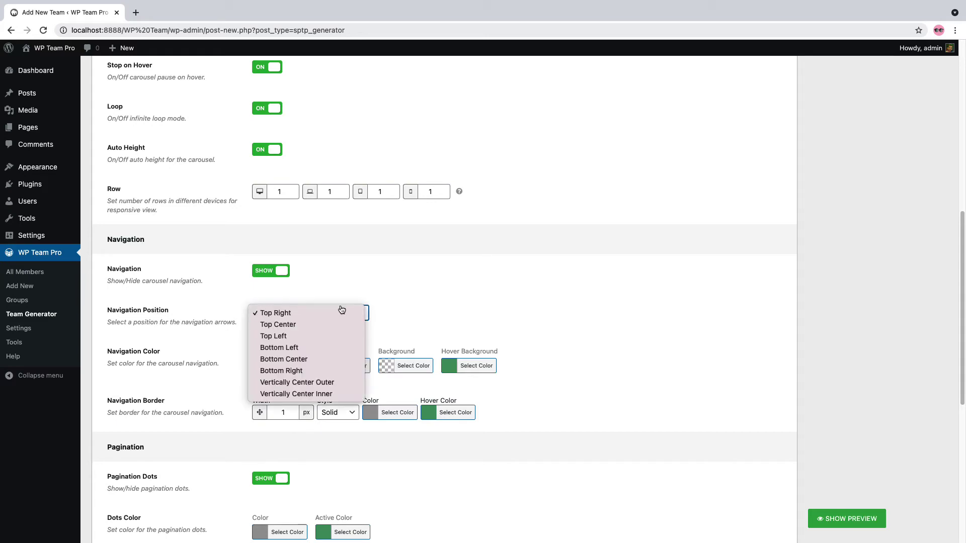
left_click(282, 315)
scroll(286, 382, "down", 1)
scroll(284, 392, "down", 4)
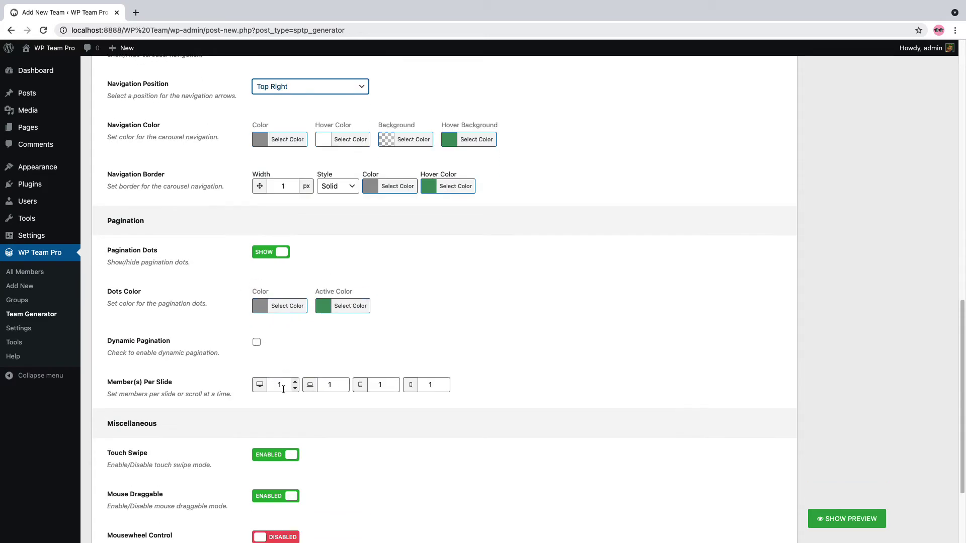
scroll(280, 315, "up", 4)
scroll(283, 313, "down", 7)
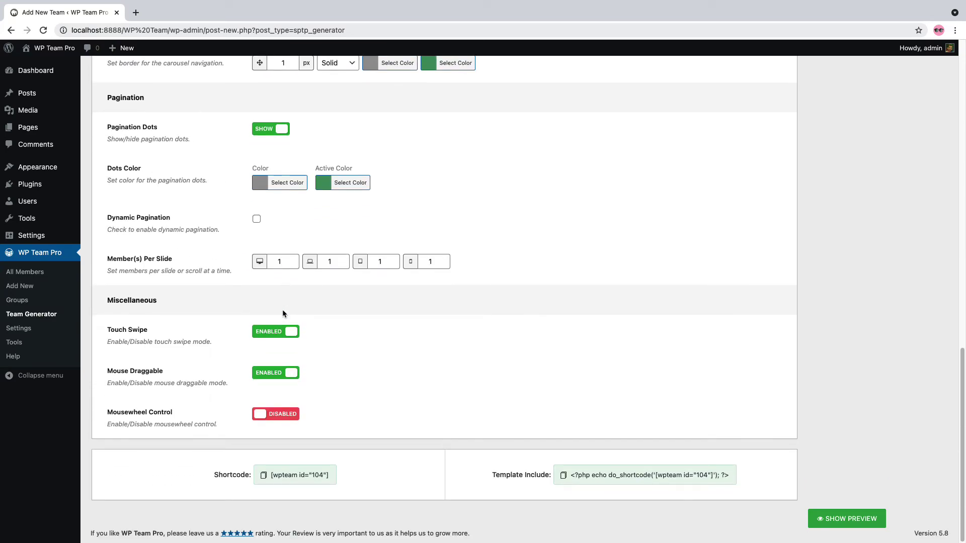
left_click(283, 333)
left_click(285, 374)
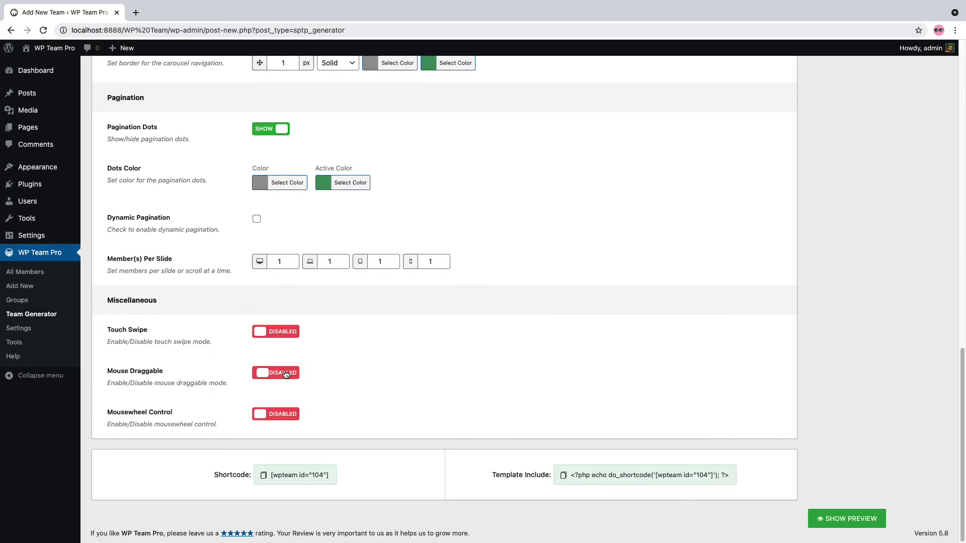
left_click(285, 374)
left_click(282, 333)
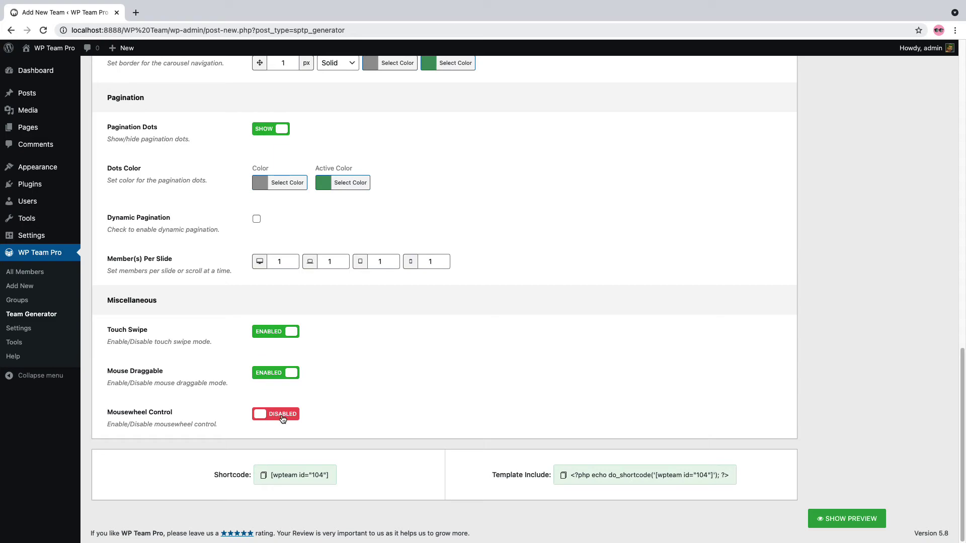
In Member Detail Settings, toggle Link To Detail Page and try Single Page before returning to Modal
scroll(362, 407, "up", 10)
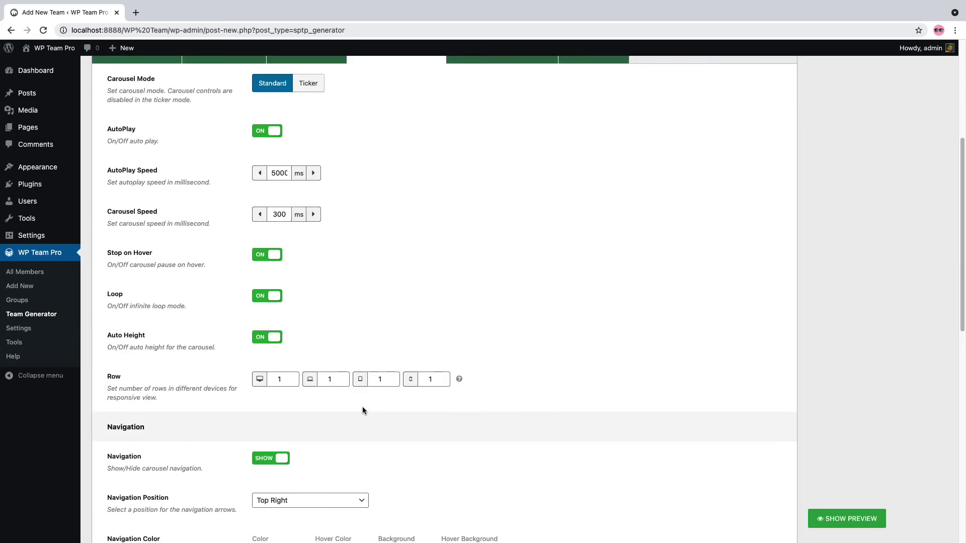
scroll(362, 406, "up", 5)
left_click(484, 309)
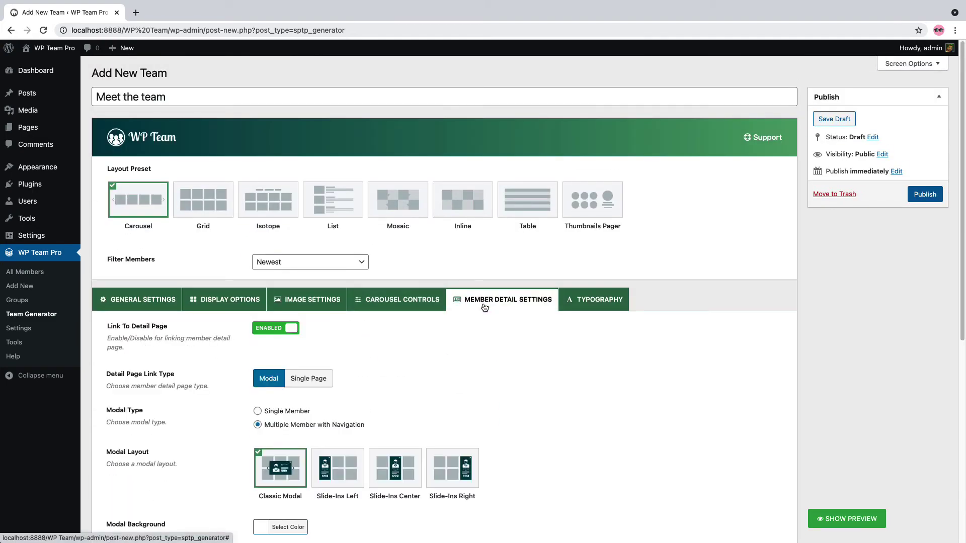
left_click(279, 328)
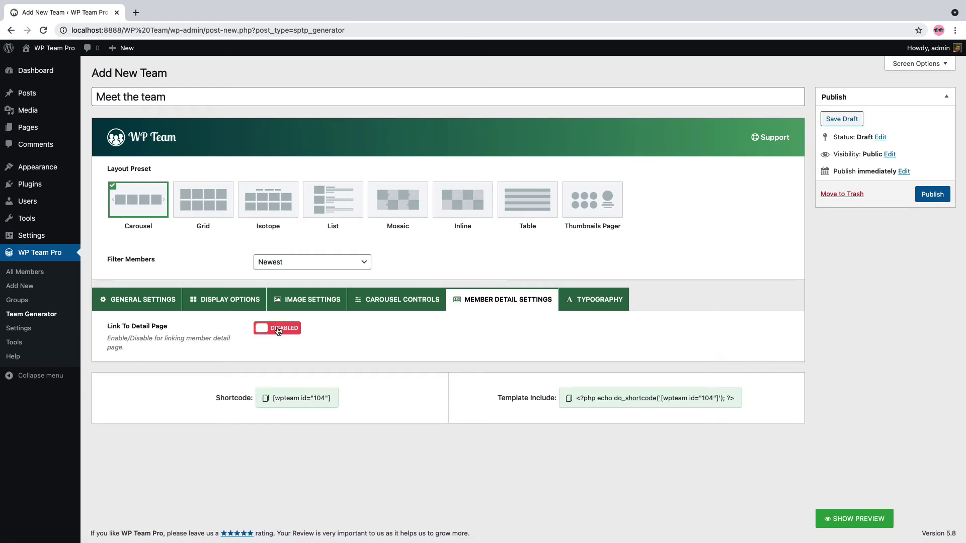
left_click(278, 329)
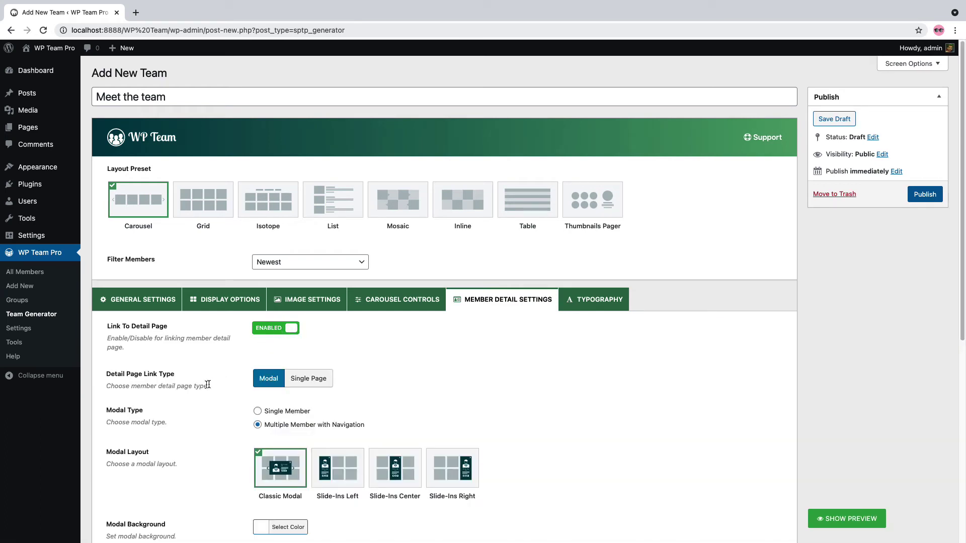
left_click(305, 381)
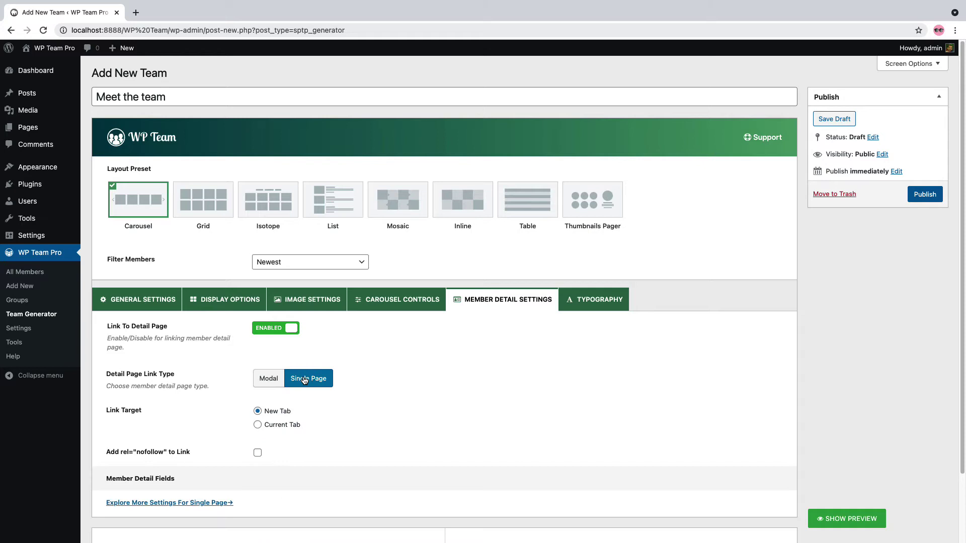
left_click(271, 381)
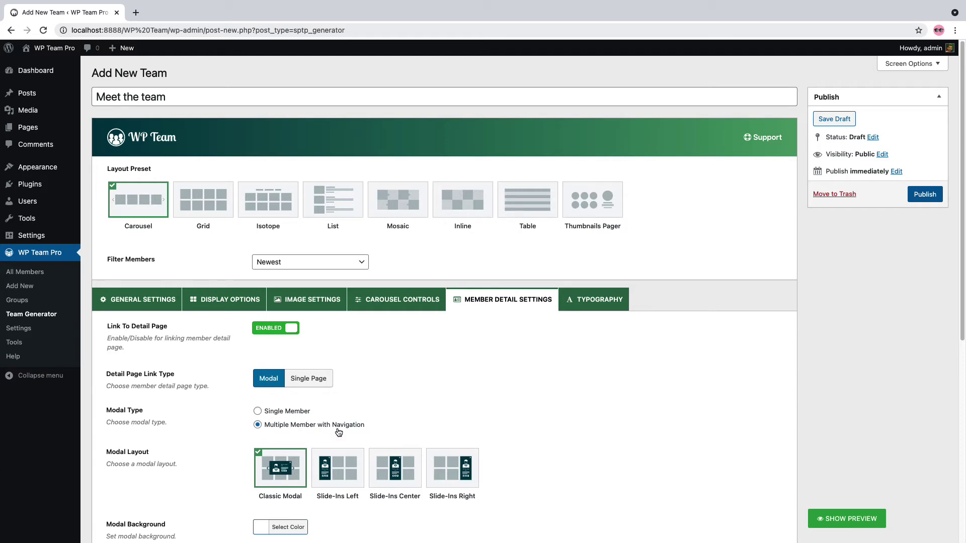
Open the modal background colour picker and close it without changing the colour
scroll(213, 424, "down", 1)
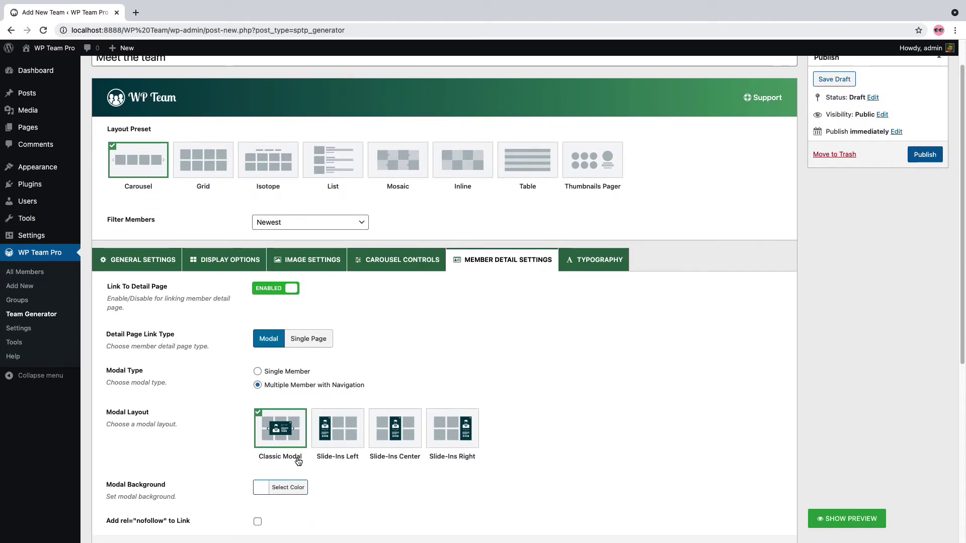
scroll(205, 438, "down", 2)
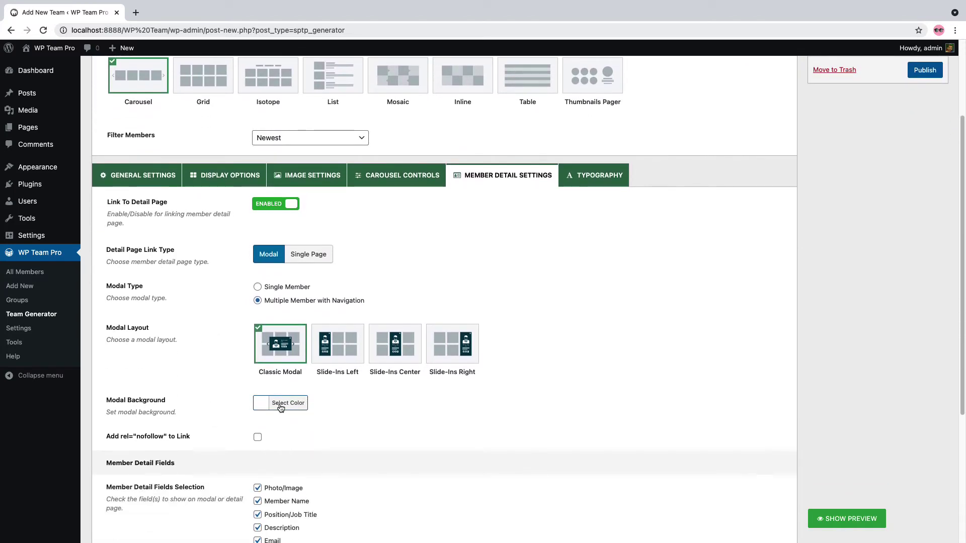
left_click(290, 403)
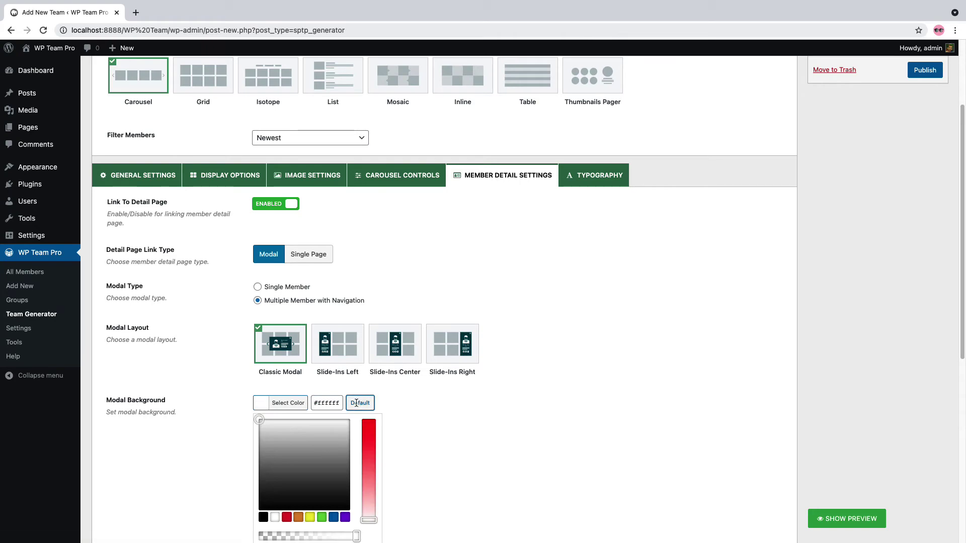
left_click(284, 403)
Hide Position/Job Title and Description from member details, then show both again
scroll(285, 404, "down", 5)
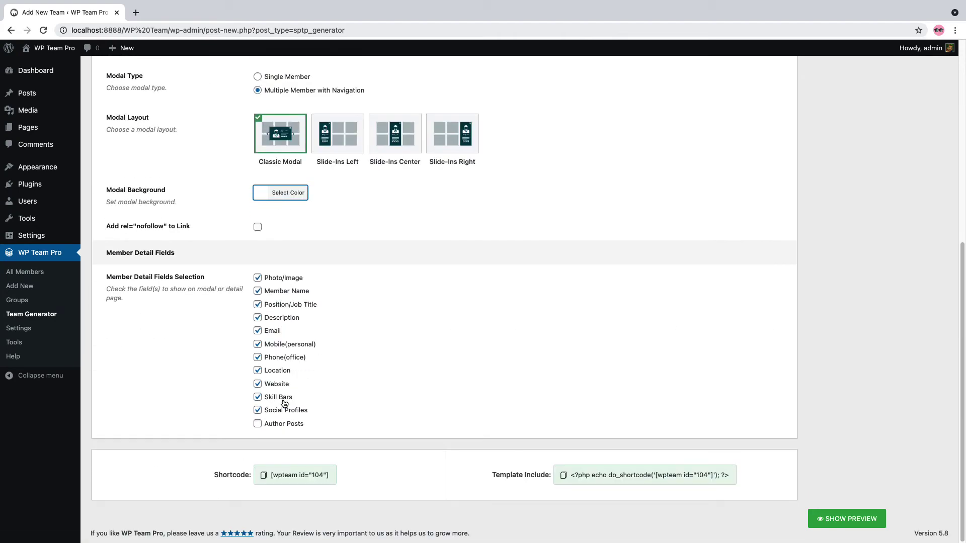
left_click(286, 308)
left_click(286, 319)
left_click(285, 306)
left_click(286, 320)
Set detail links to Single Page with New Tab as link target, then go to Typography
scroll(287, 362, "up", 6)
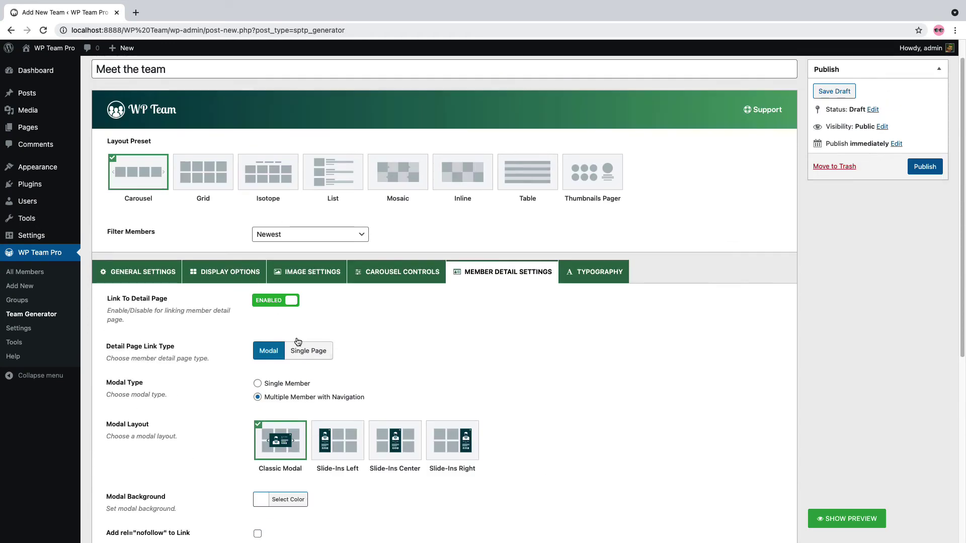
left_click(302, 351)
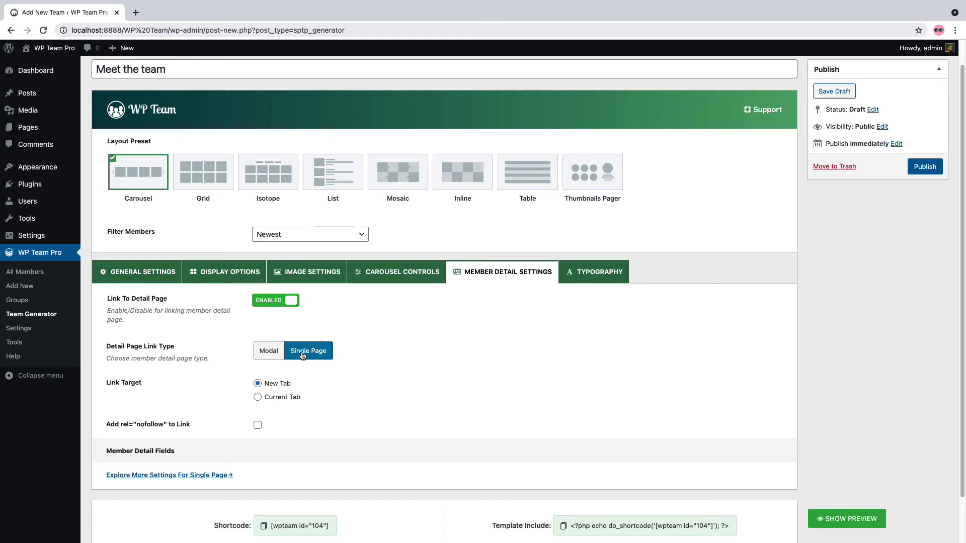
left_click(279, 384)
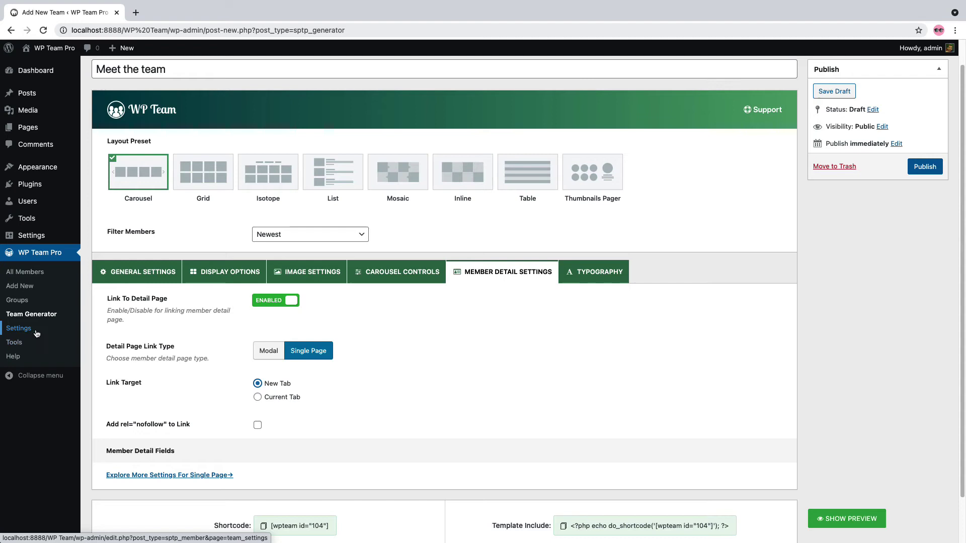
left_click(579, 276)
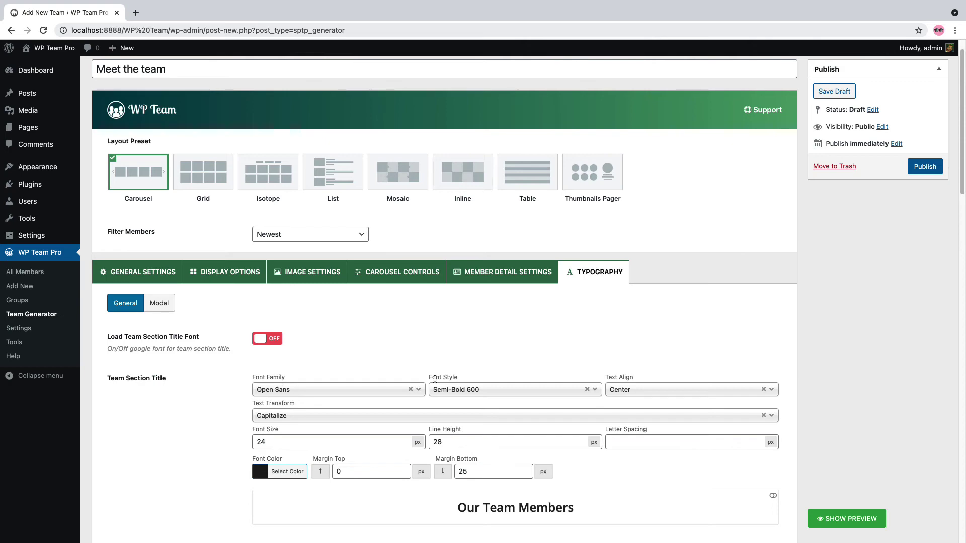
Scroll through the General typography options, then switch to the Modal typography sub-tab
scroll(262, 442, "down", 5)
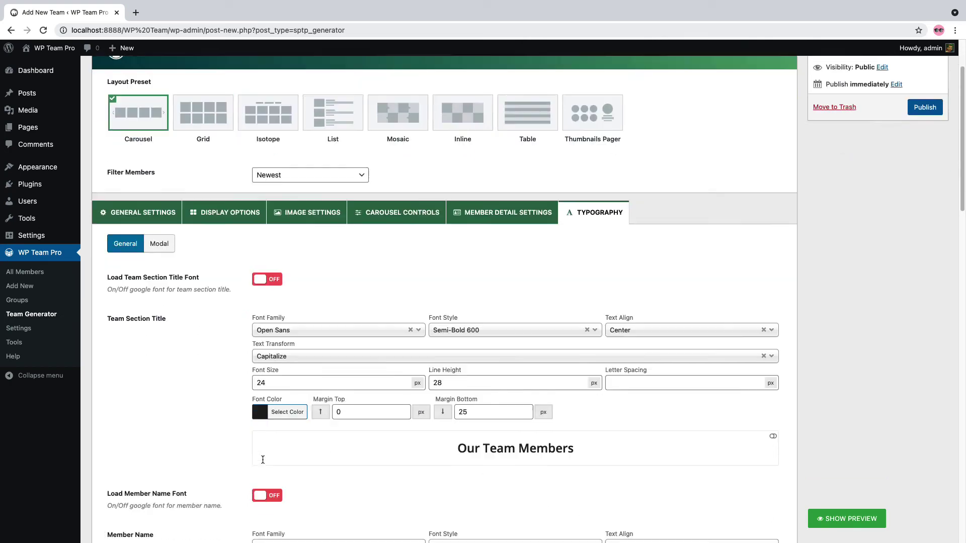
scroll(264, 464, "down", 5)
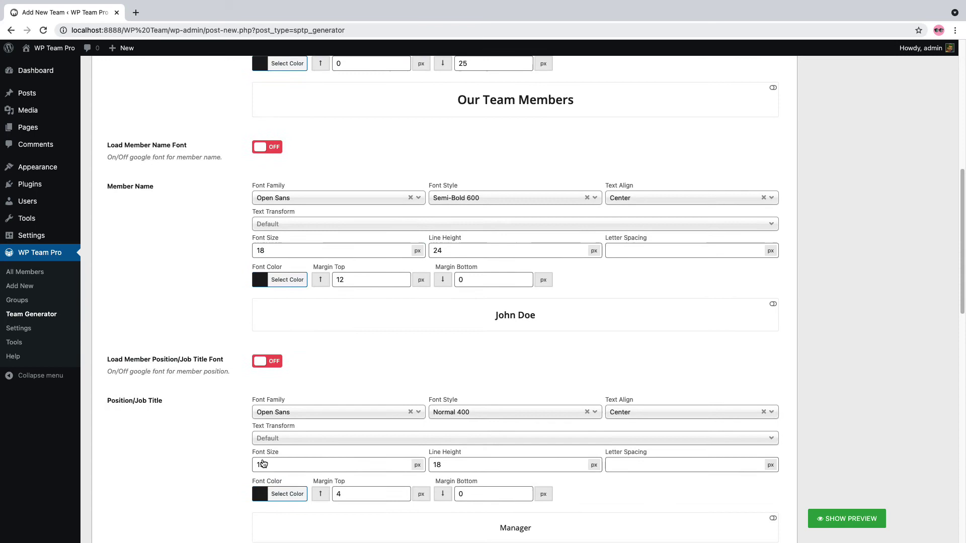
scroll(263, 459, "down", 6)
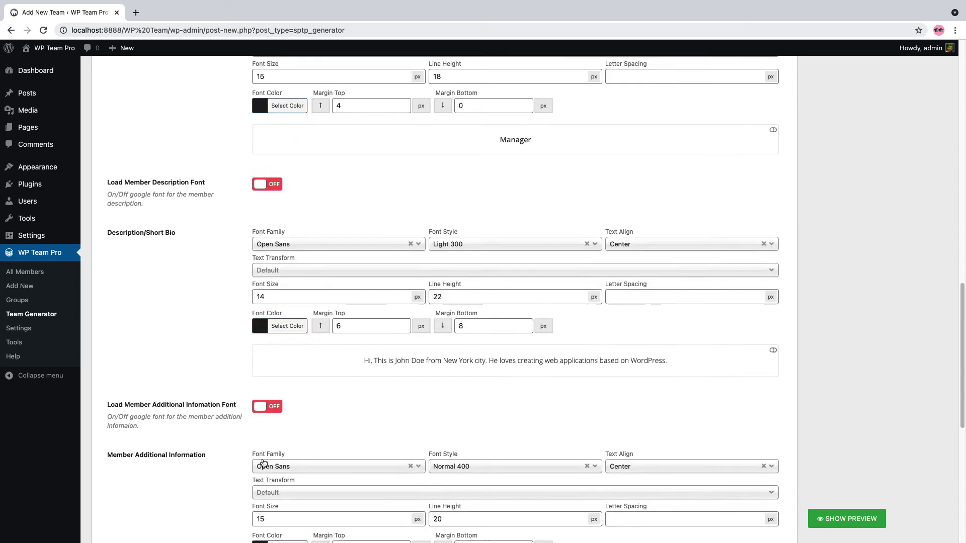
scroll(263, 462, "down", 2)
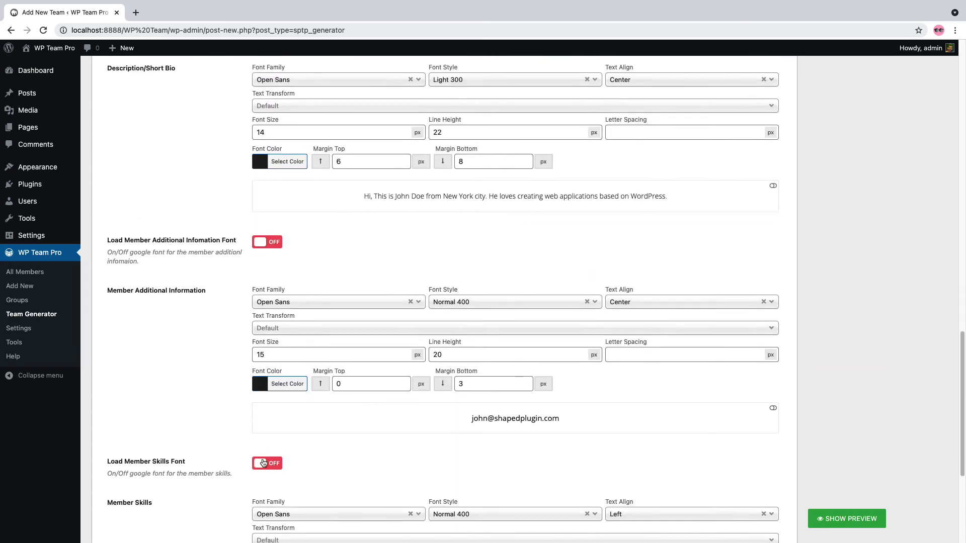
scroll(262, 462, "up", 18)
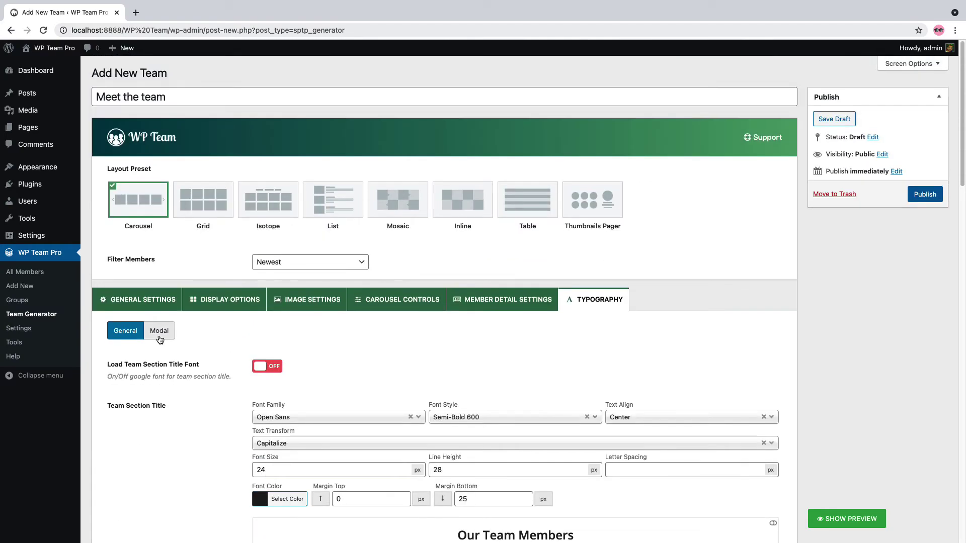
left_click(160, 340)
scroll(270, 396, "down", 20)
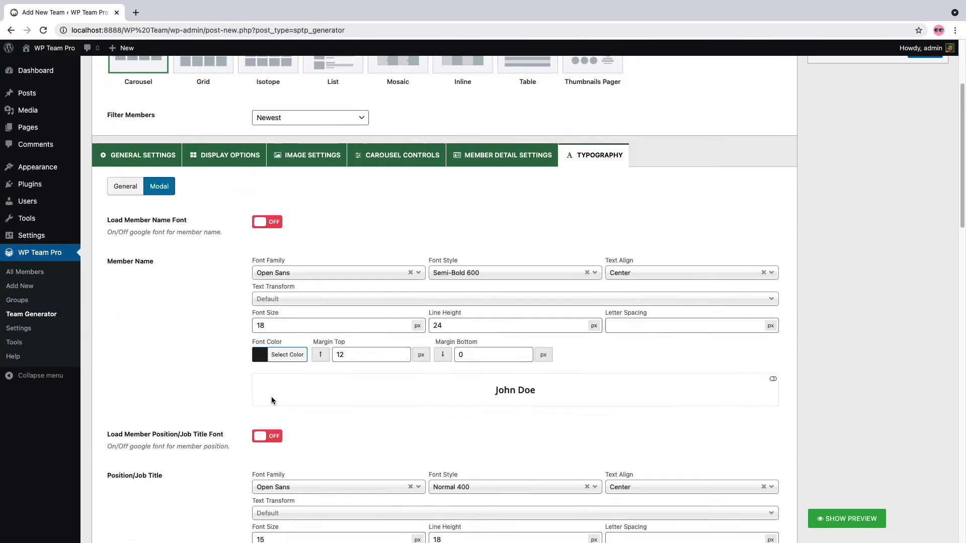
scroll(275, 402, "down", 5)
scroll(275, 403, "up", 20)
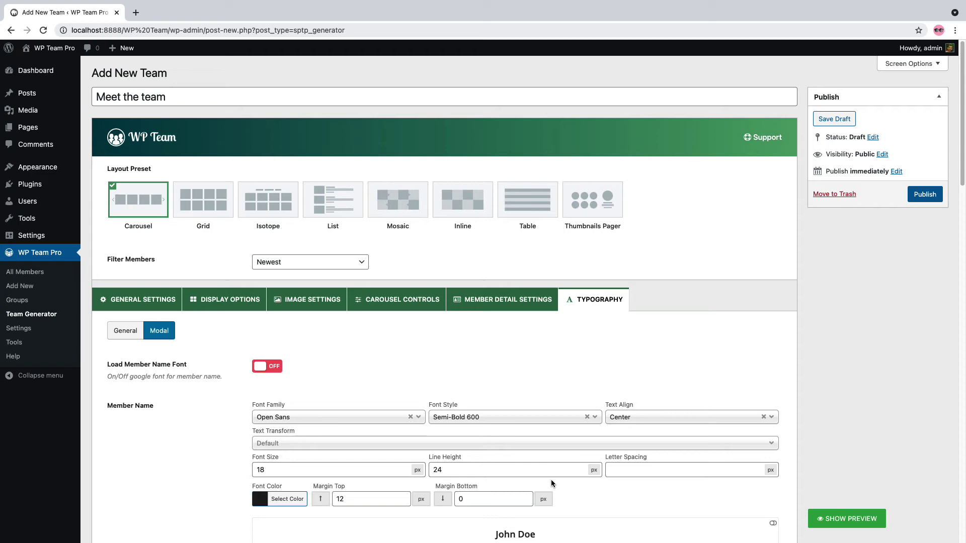
Show the live team carousel preview and advance it twice
left_click(835, 519)
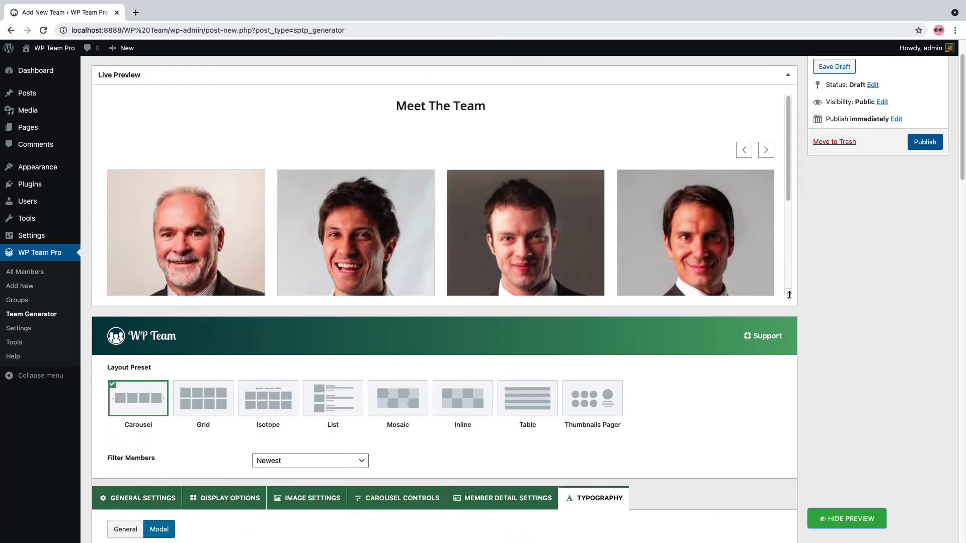
left_click(766, 150)
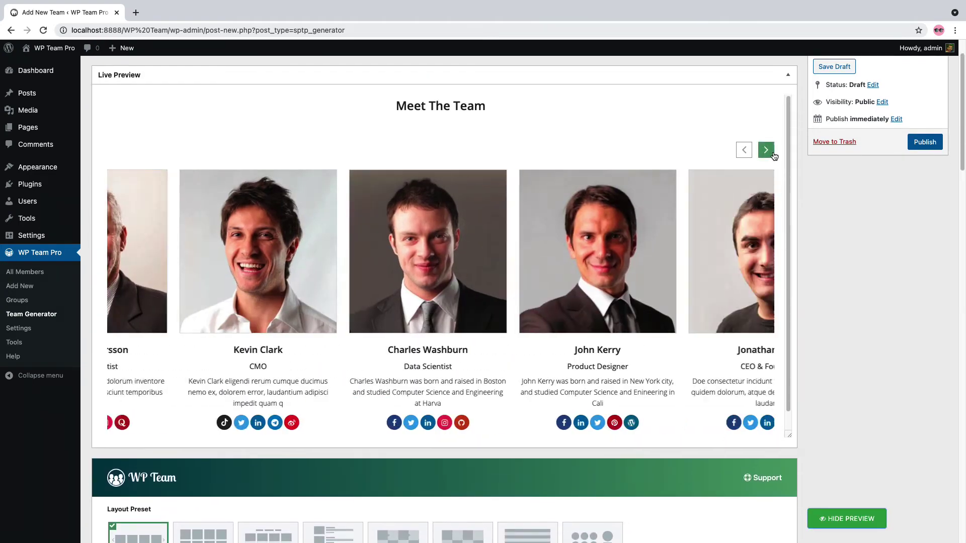
left_click(766, 150)
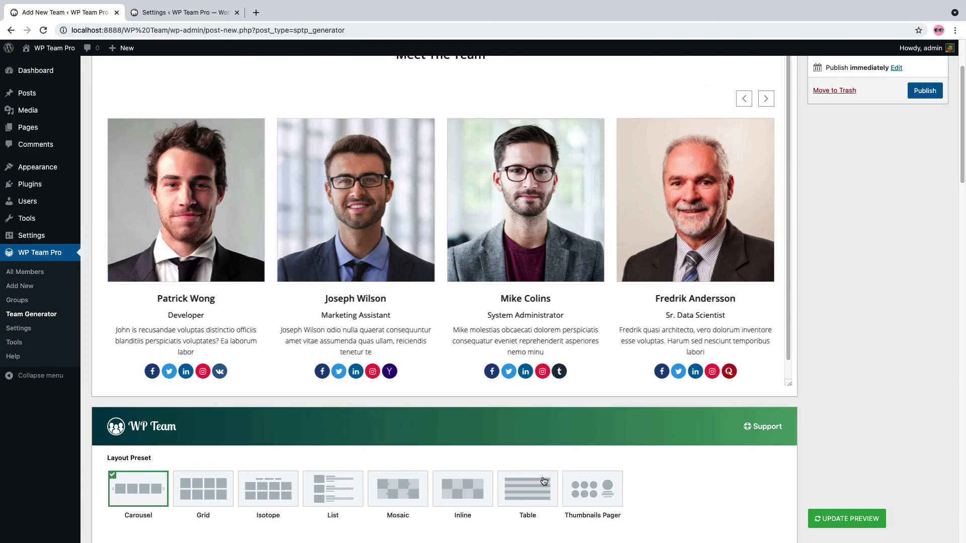
Set the member name colour to blue, refresh the preview, and publish the team
scroll(543, 481, "down", 10)
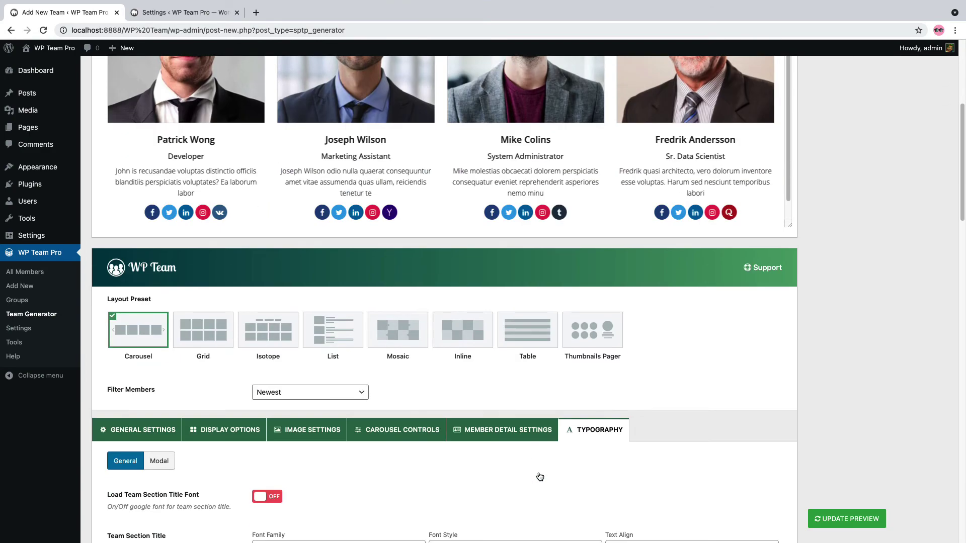
left_click(284, 357)
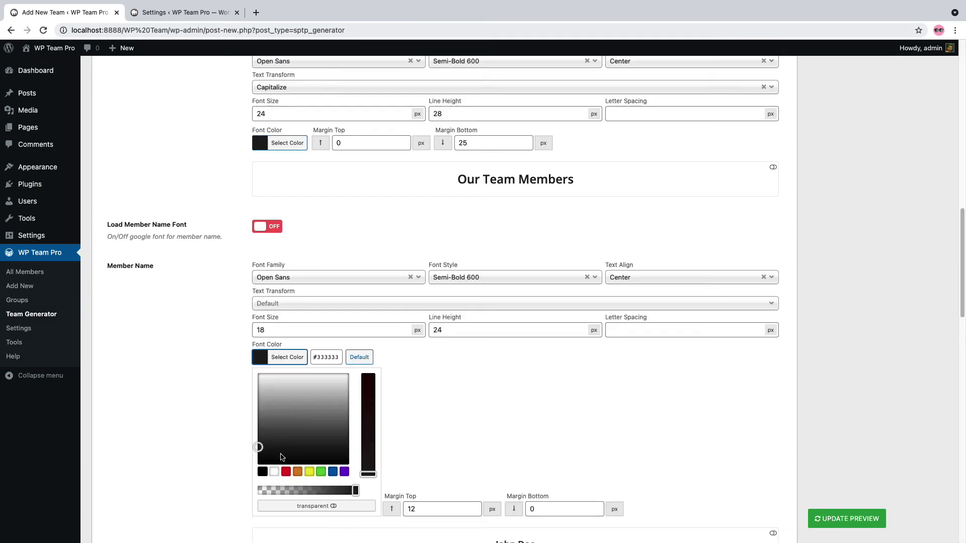
left_click(332, 471)
left_click(846, 519)
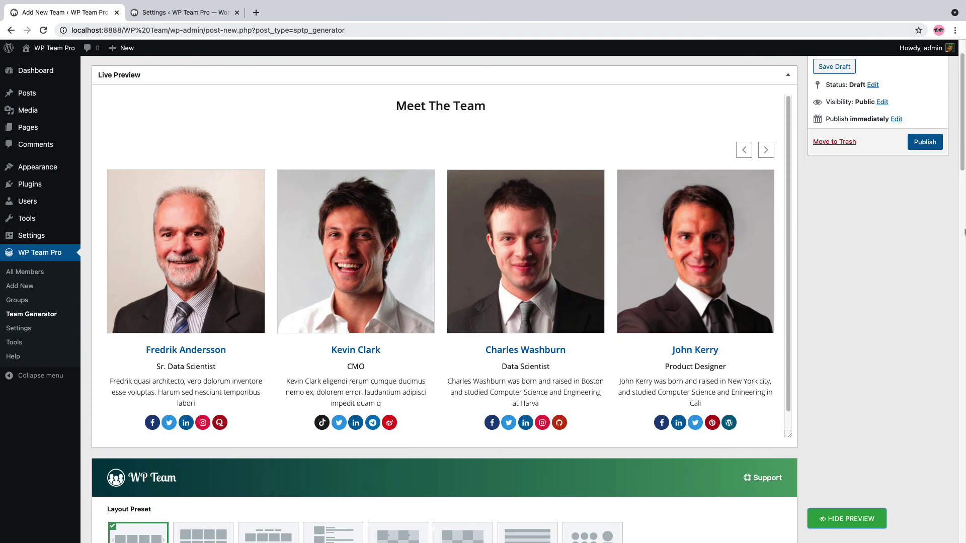
left_click(924, 143)
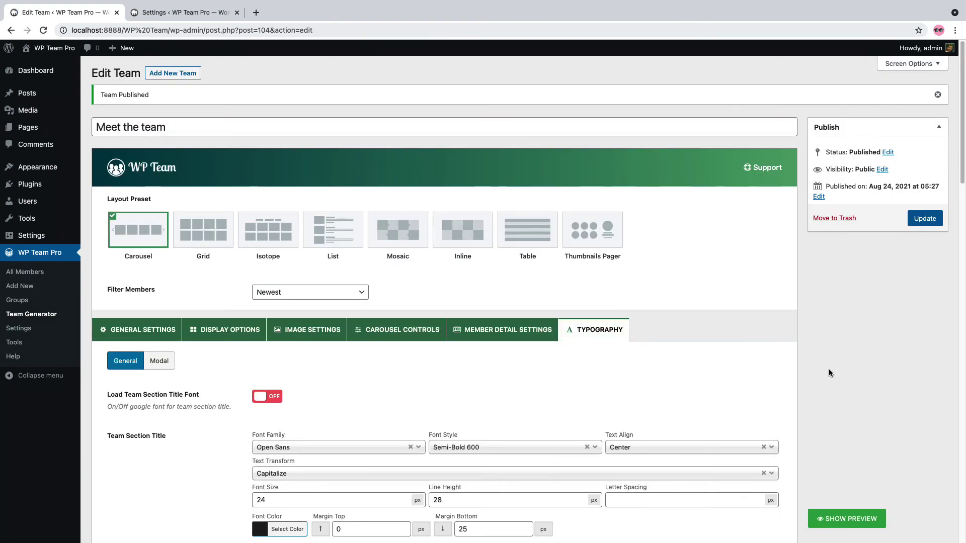
Copy the [wpteam id="104"] shortcode and paste it into a new page's body
scroll(830, 385, "down", 15)
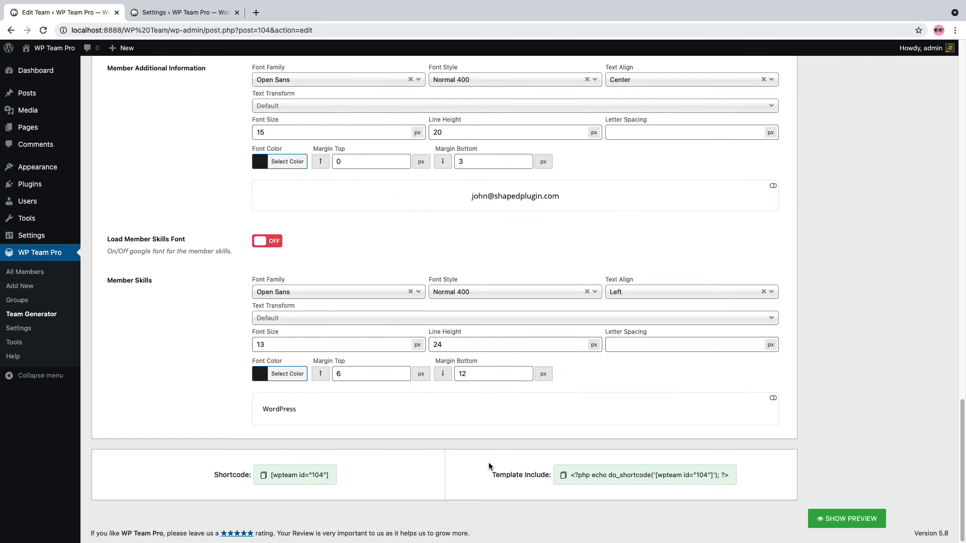
left_click(309, 476)
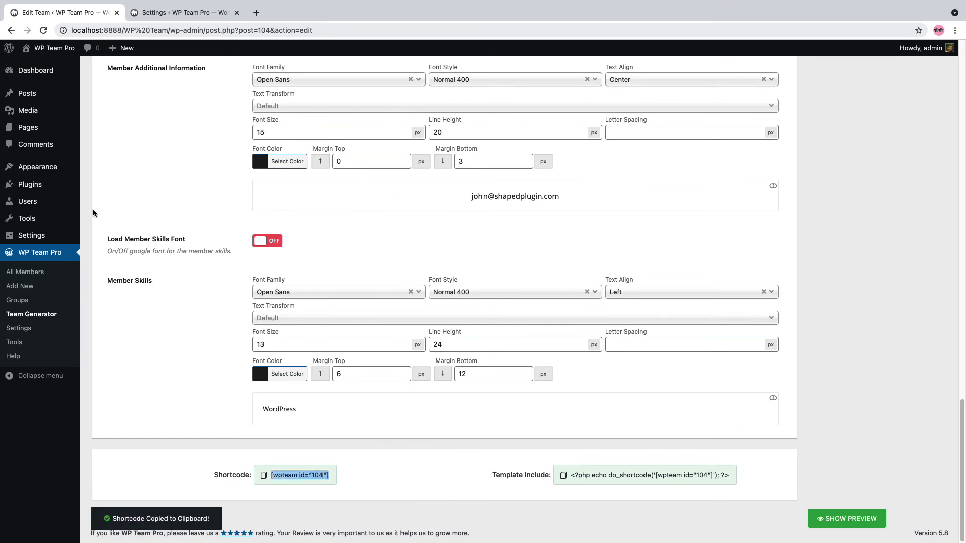
mouse_move(30, 127)
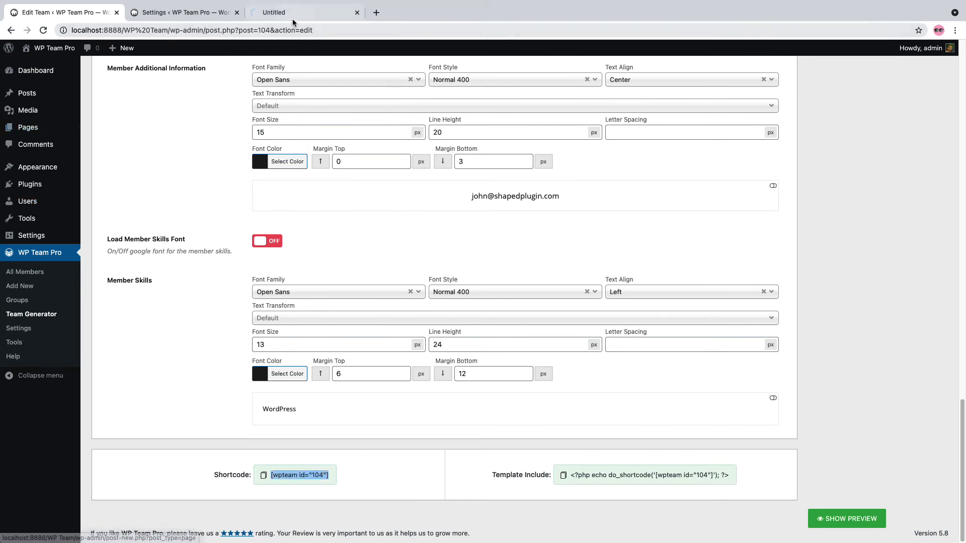
left_click(292, 14)
left_click(267, 180)
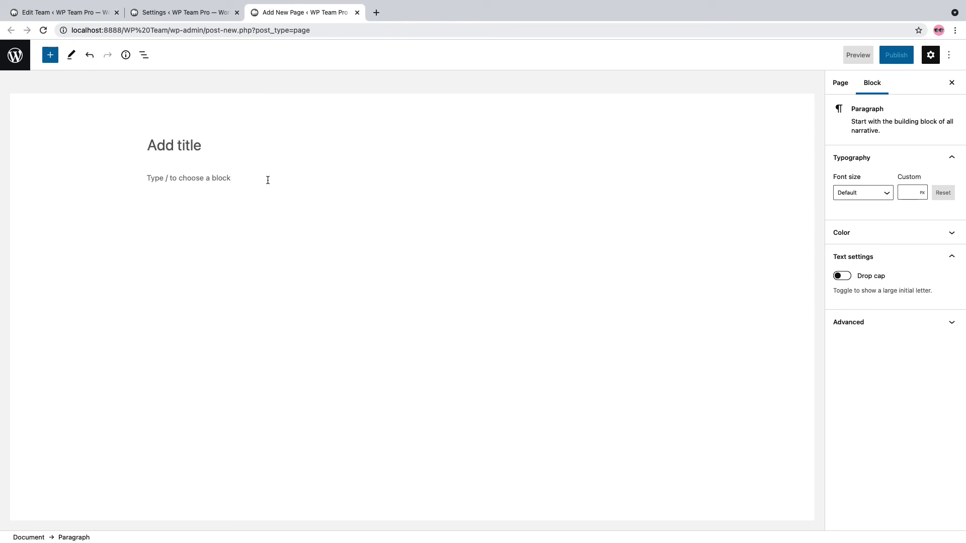
key("super+v")
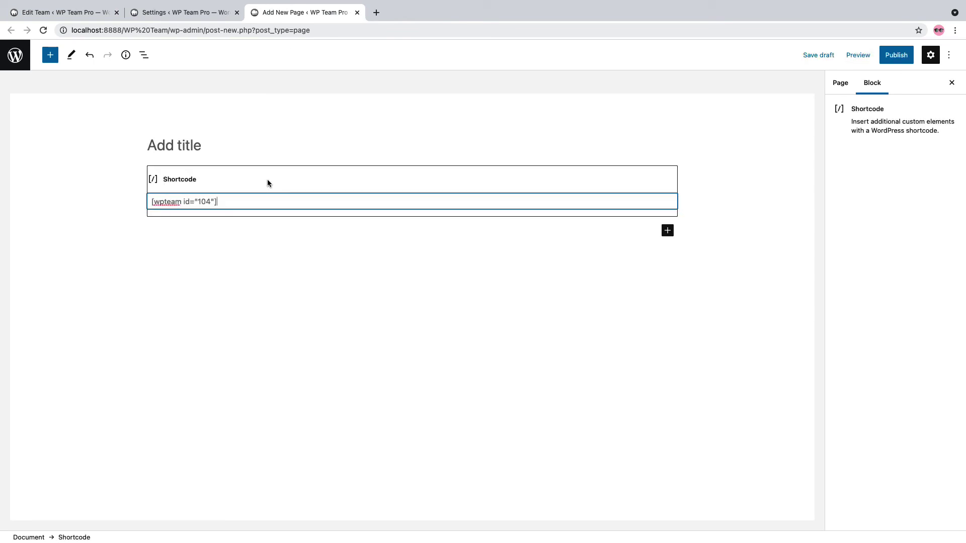
Publish the Team page and view it live
left_click(896, 55)
left_click(863, 55)
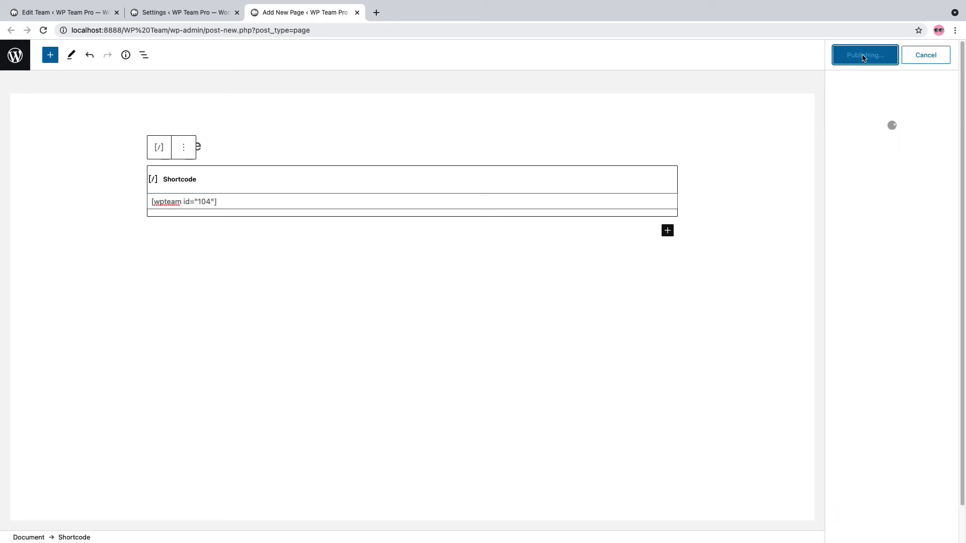
left_click(858, 161)
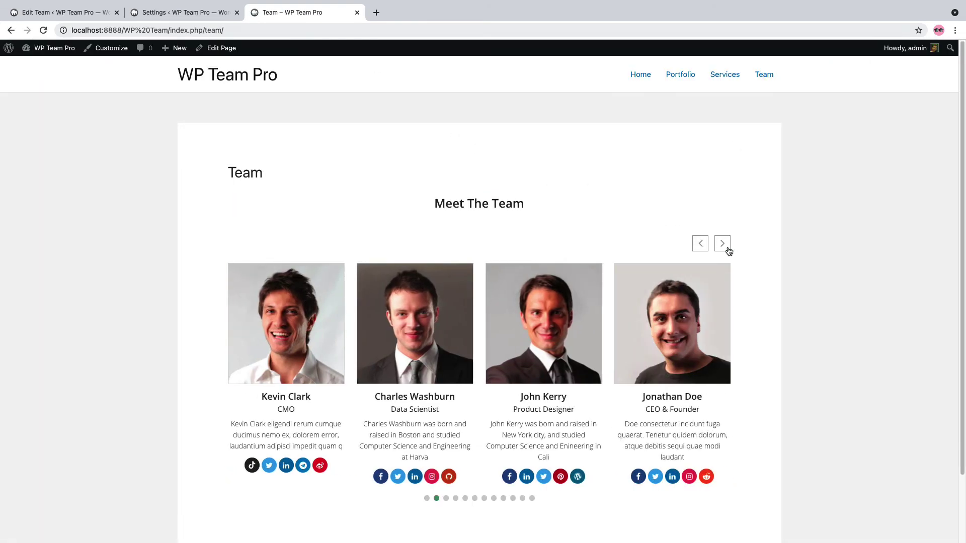
Advance the Team page carousel four times
left_click(727, 248)
left_click(725, 248)
left_click(726, 248)
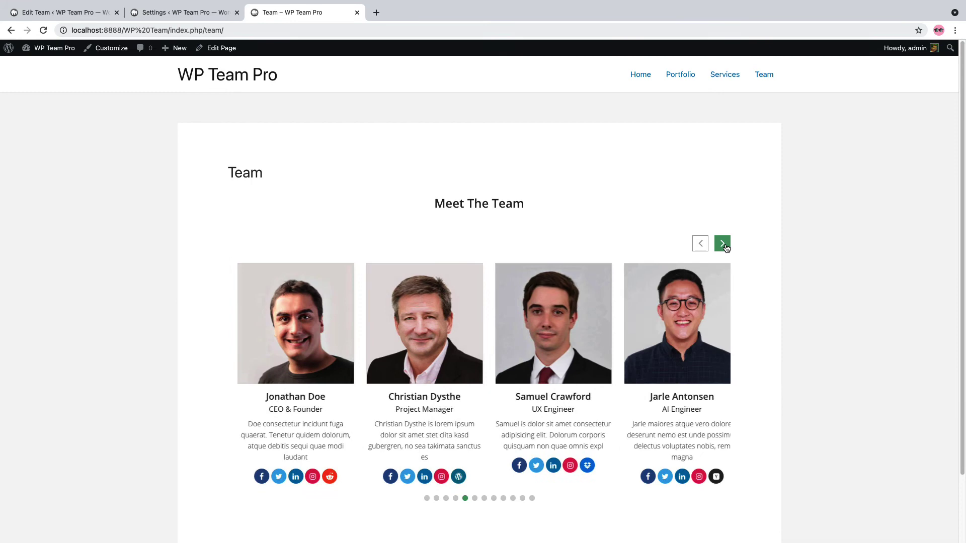
left_click(723, 245)
Open and close the detail popups of two team members
left_click(580, 315)
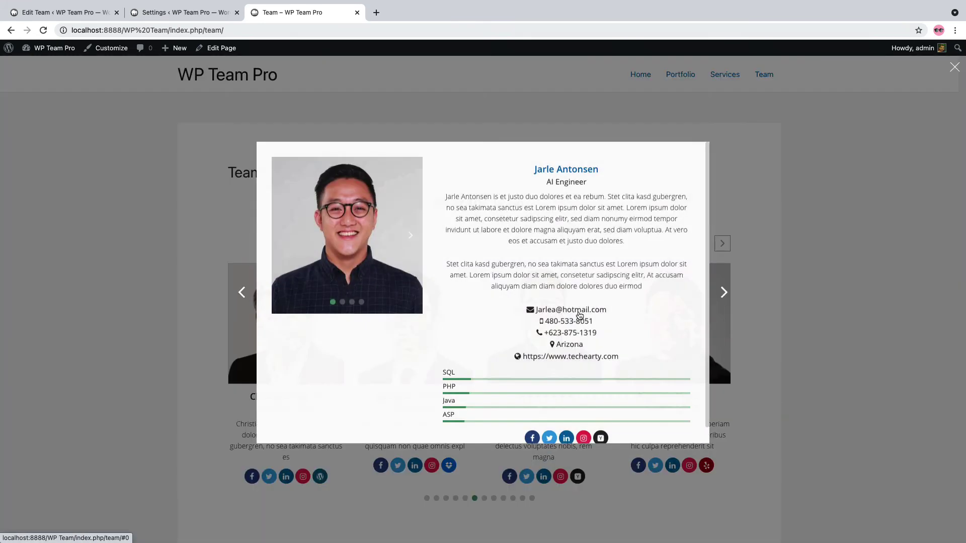
left_click(723, 297)
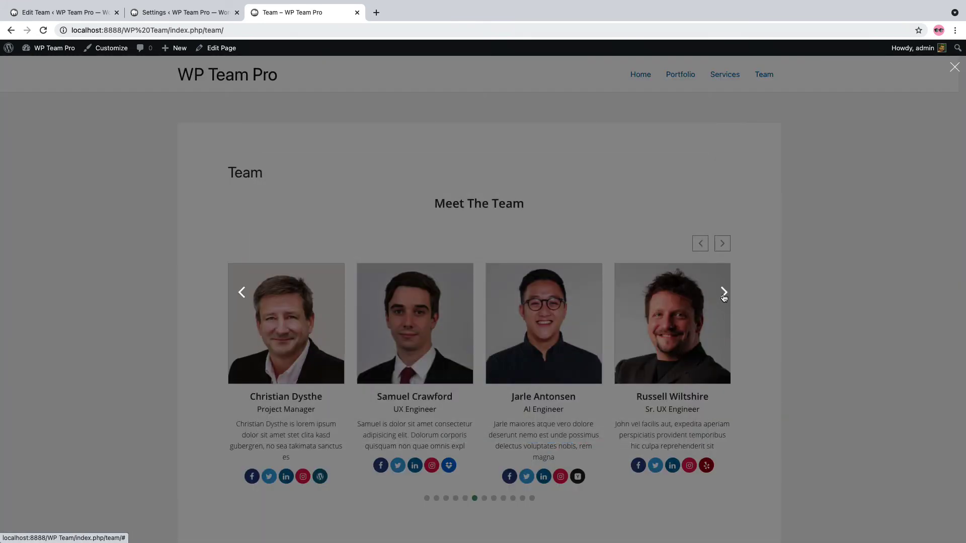
left_click(723, 297)
left_click(764, 202)
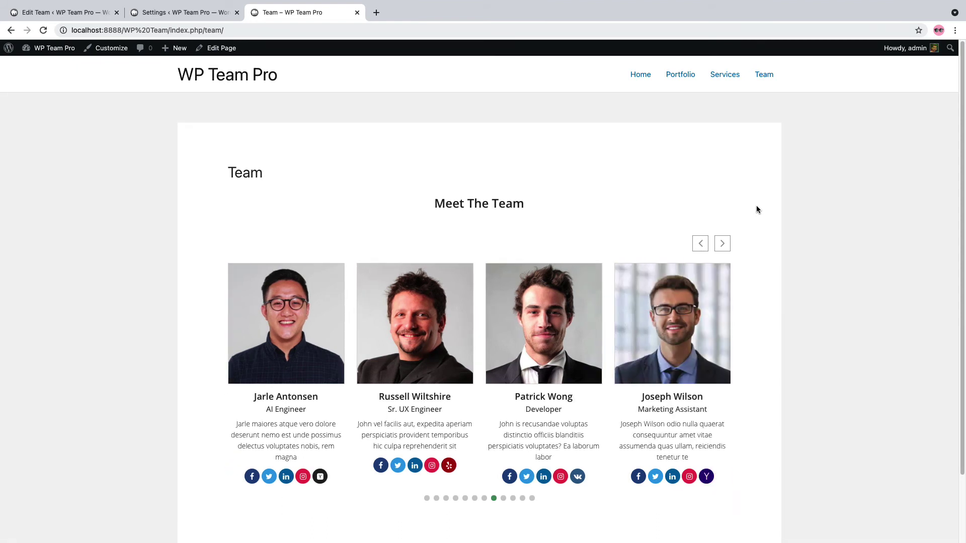
Switch the layout to Grid, update, and browse both member pages on the reloaded Team page
left_click(83, 12)
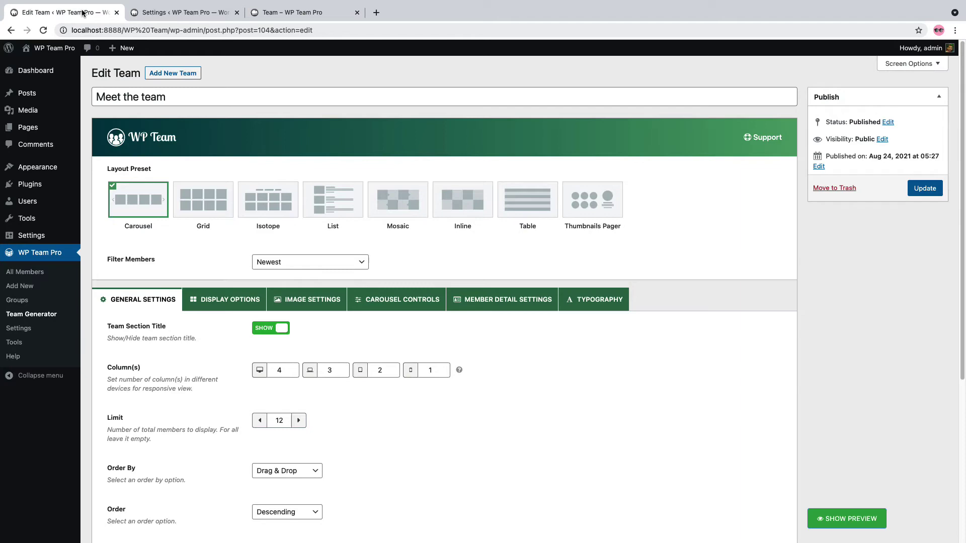
left_click(204, 214)
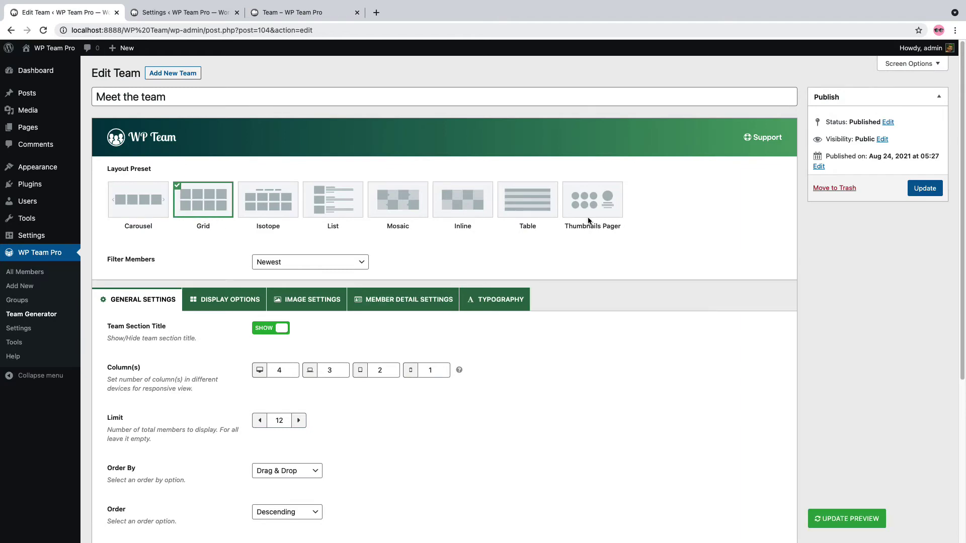
left_click(936, 191)
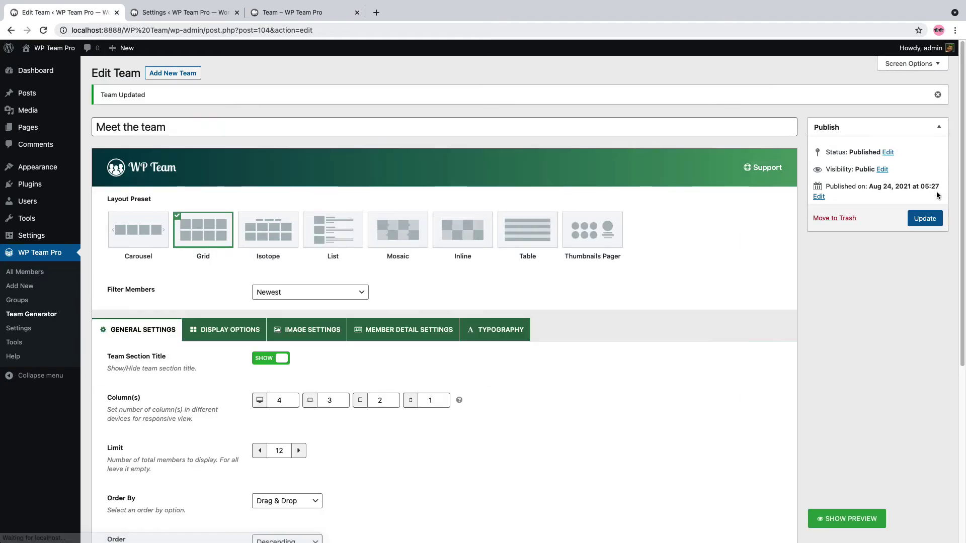
left_click(322, 14)
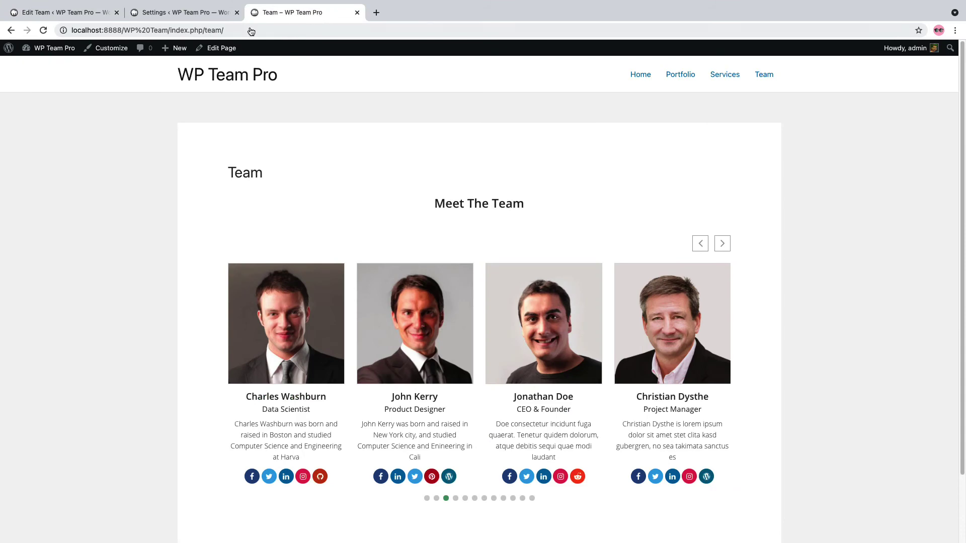
left_click(43, 31)
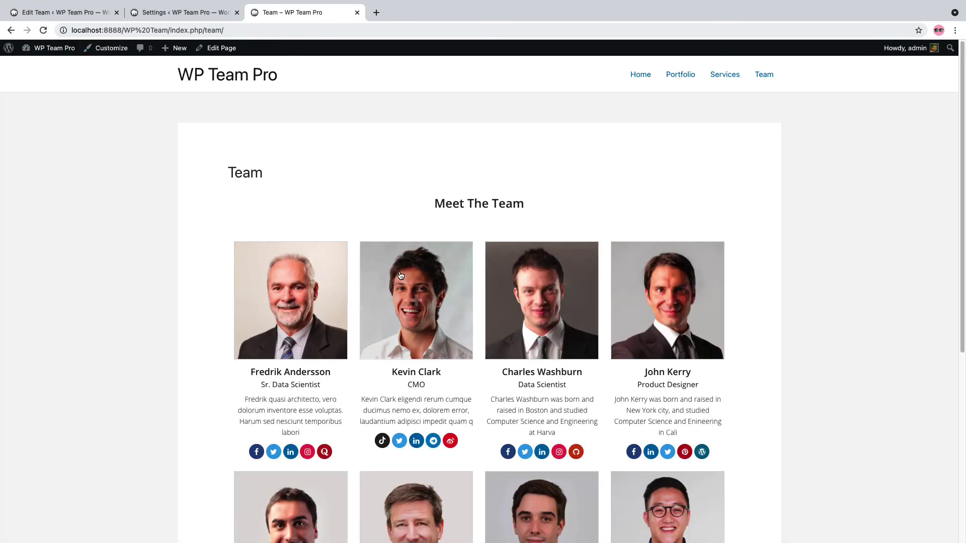
scroll(414, 201, "down", 5)
left_click(484, 423)
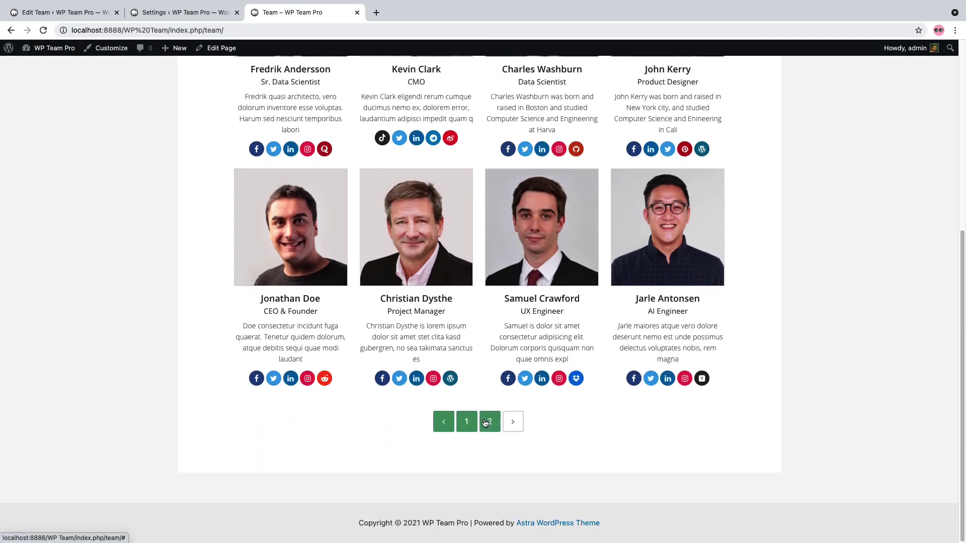
scroll(478, 413, "up", 3)
scroll(470, 445, "down", 1)
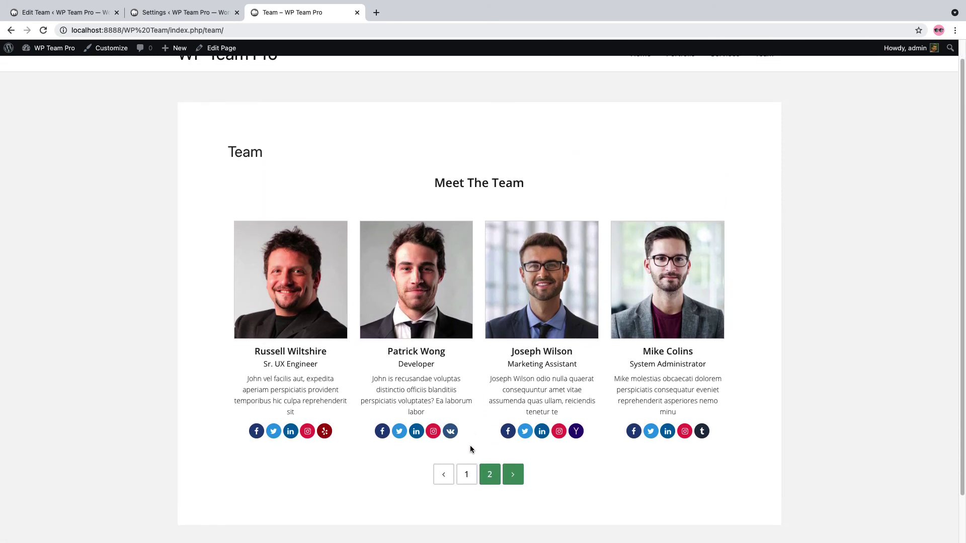
left_click(466, 474)
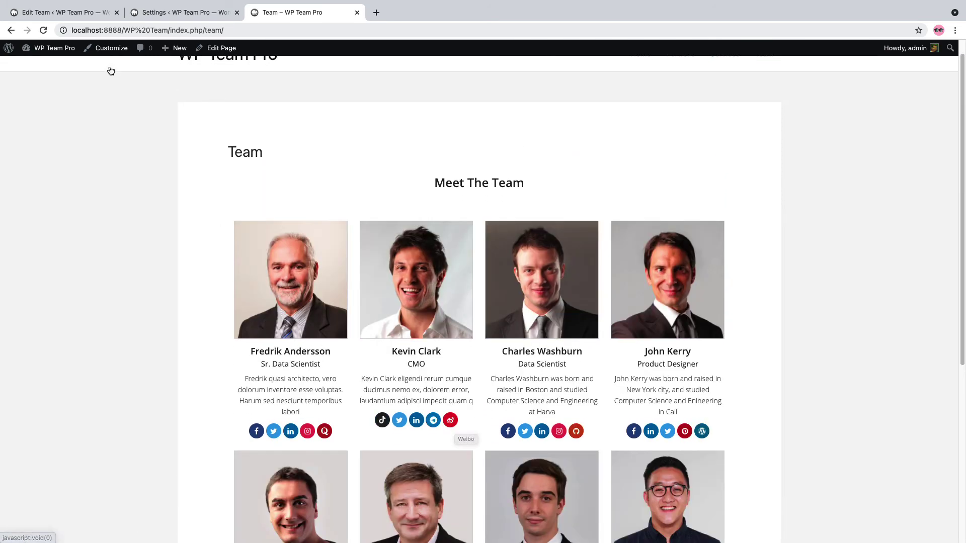
Switch the layout to Thumbnails Pager, update, and show two members in the live large panel
left_click(68, 19)
left_click(592, 230)
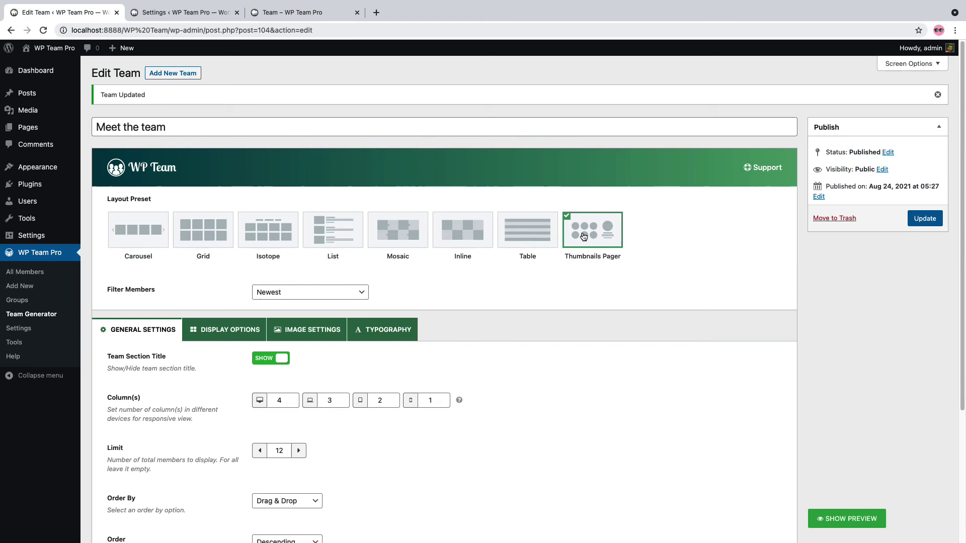
left_click(918, 218)
left_click(296, 12)
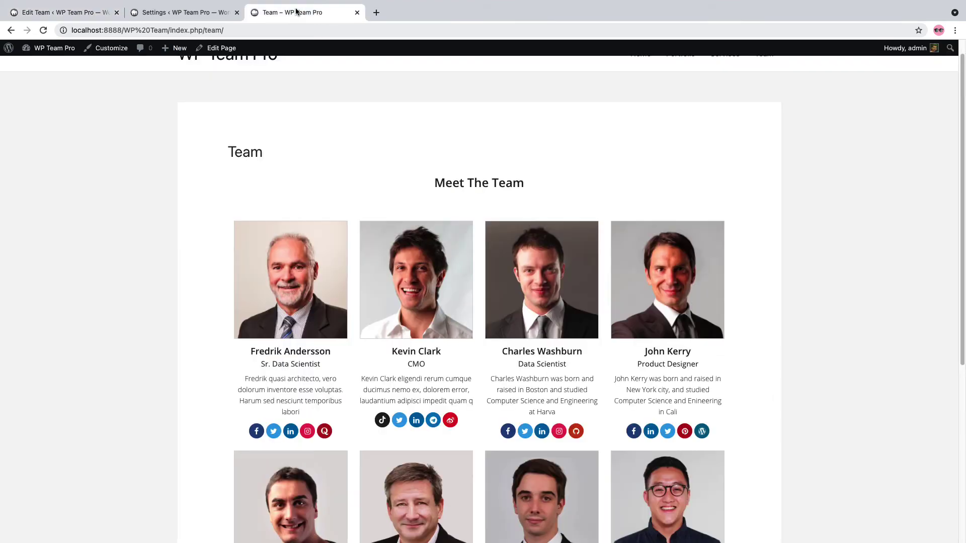
left_click(43, 30)
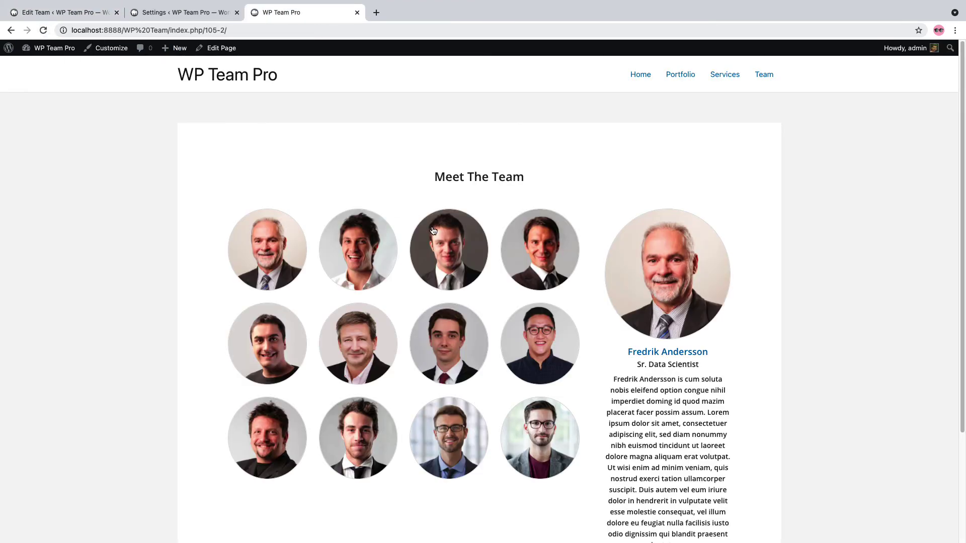
left_click(537, 259)
left_click(442, 332)
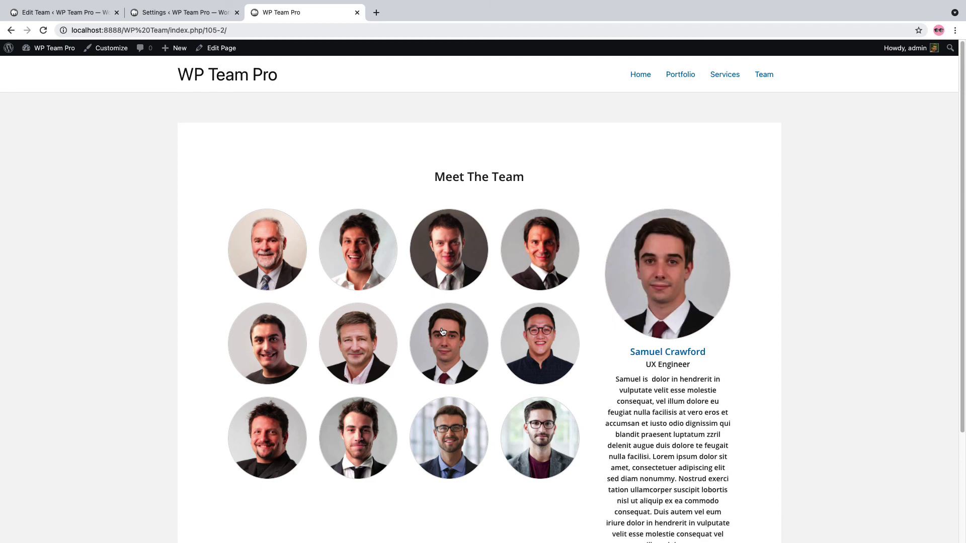
scroll(443, 331, "down", 3)
scroll(443, 332, "up", 3)
Open WP Team Pro Settings and review the Advanced Settings and Custom CSS & JS tabs
left_click(56, 12)
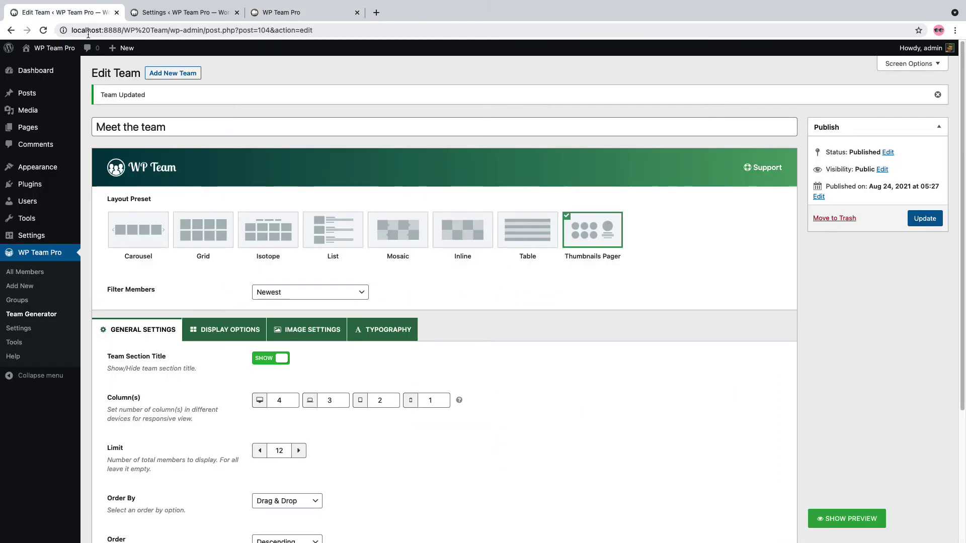
left_click(22, 333)
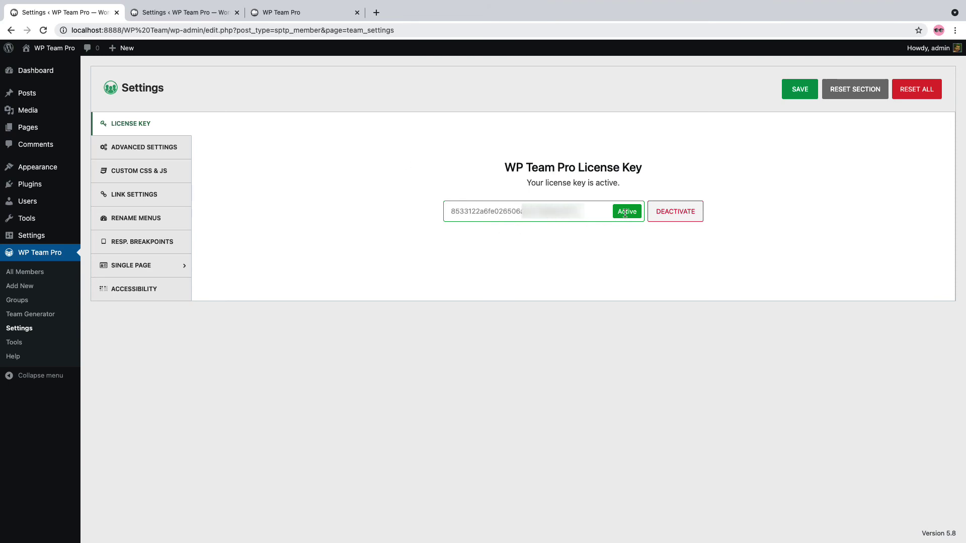
left_click(166, 148)
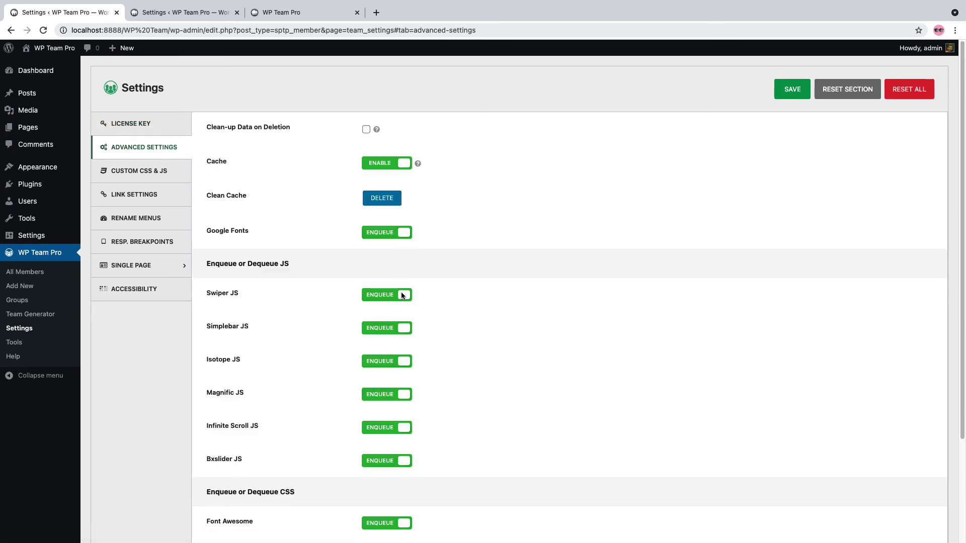
scroll(379, 372, "down", 3)
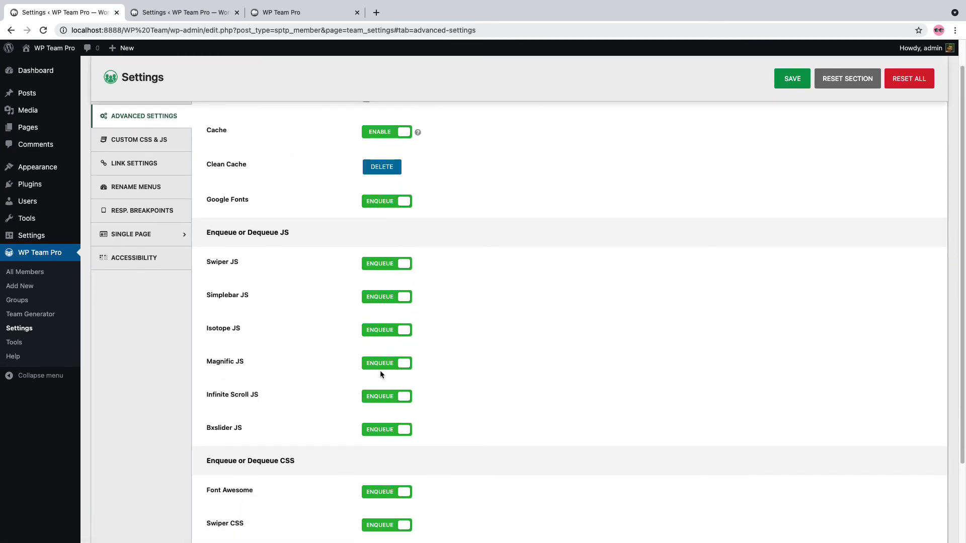
scroll(380, 374, "up", 3)
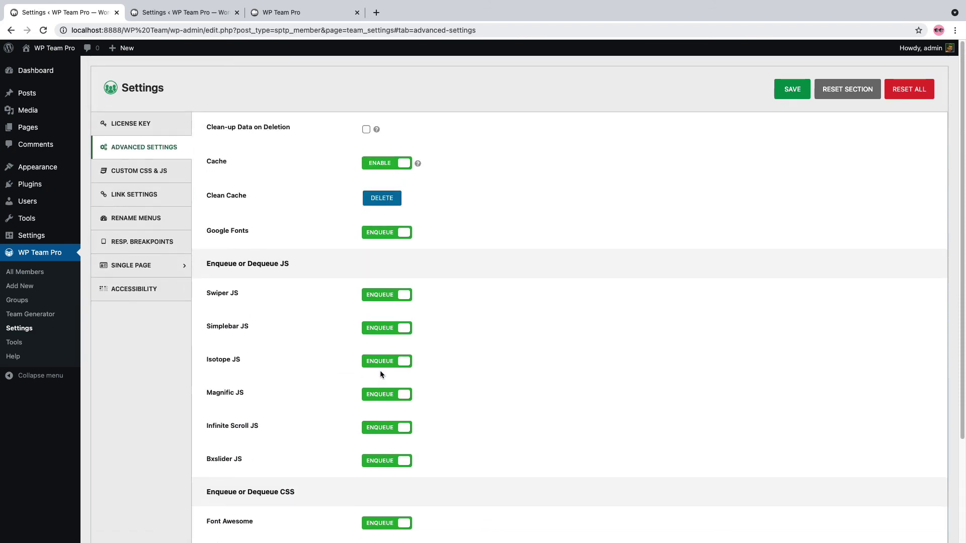
left_click(163, 175)
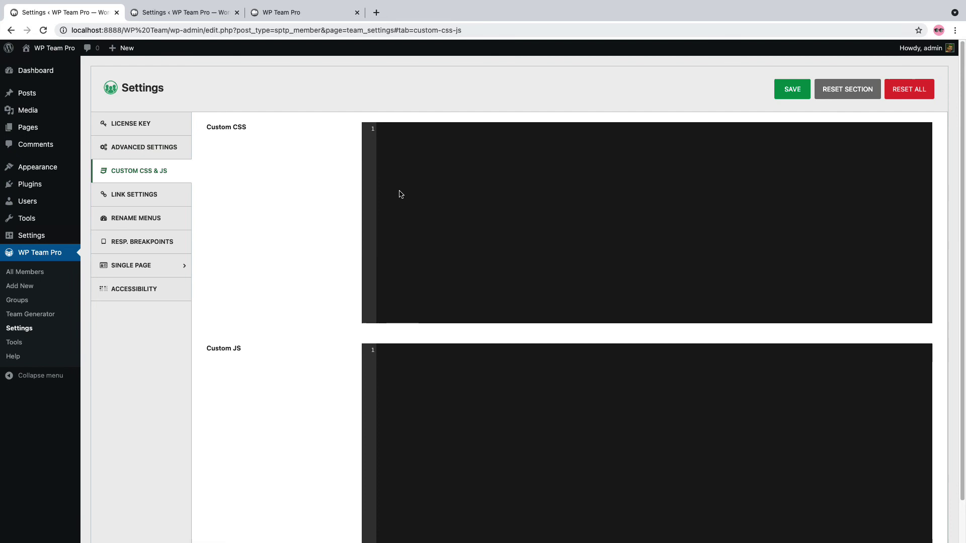
scroll(401, 194, "down", 2)
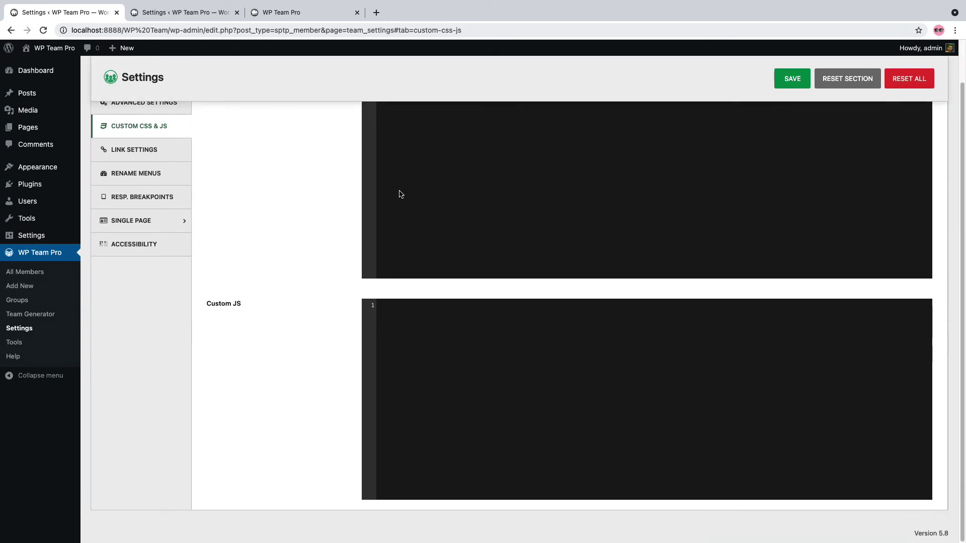
scroll(400, 194, "up", 2)
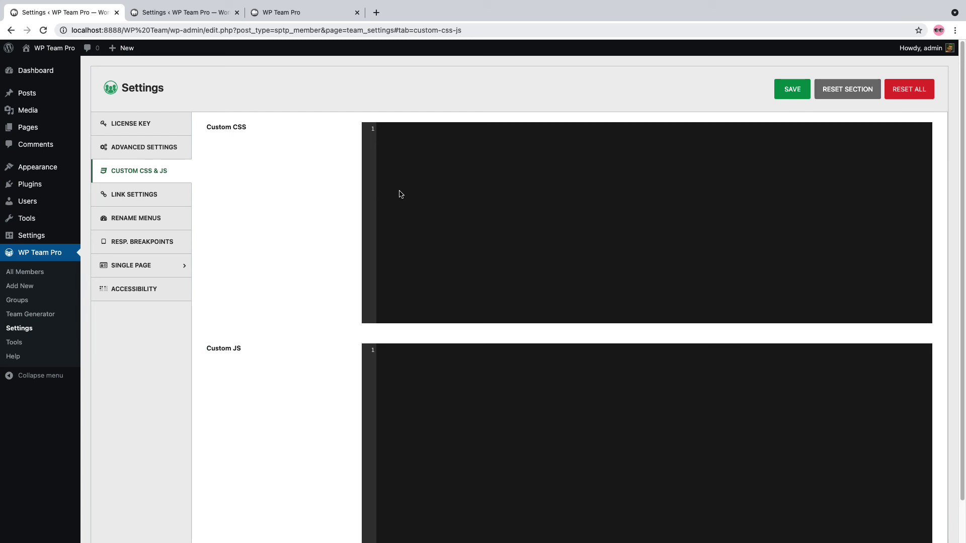
In Link Settings, toggle the mailto, no-follow and telephone link options
left_click(148, 197)
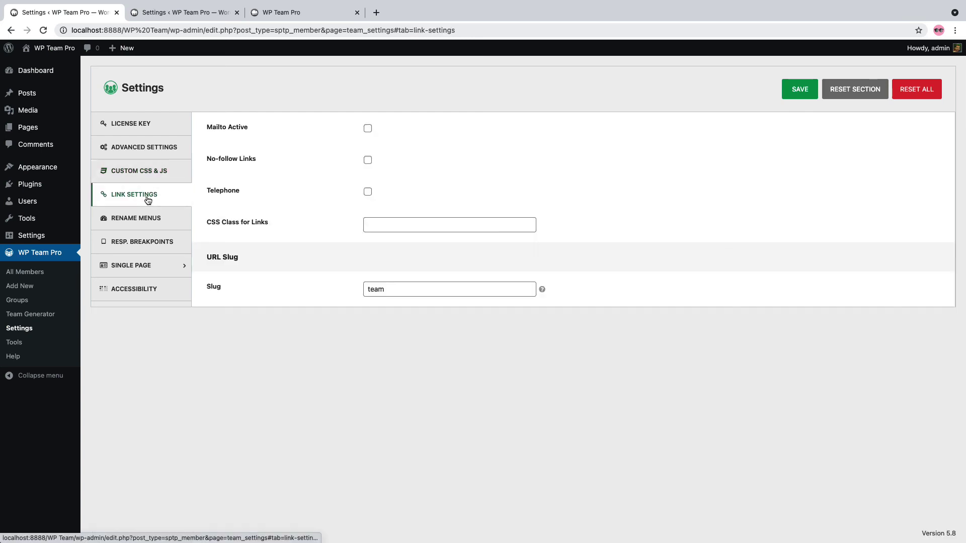
left_click(368, 129)
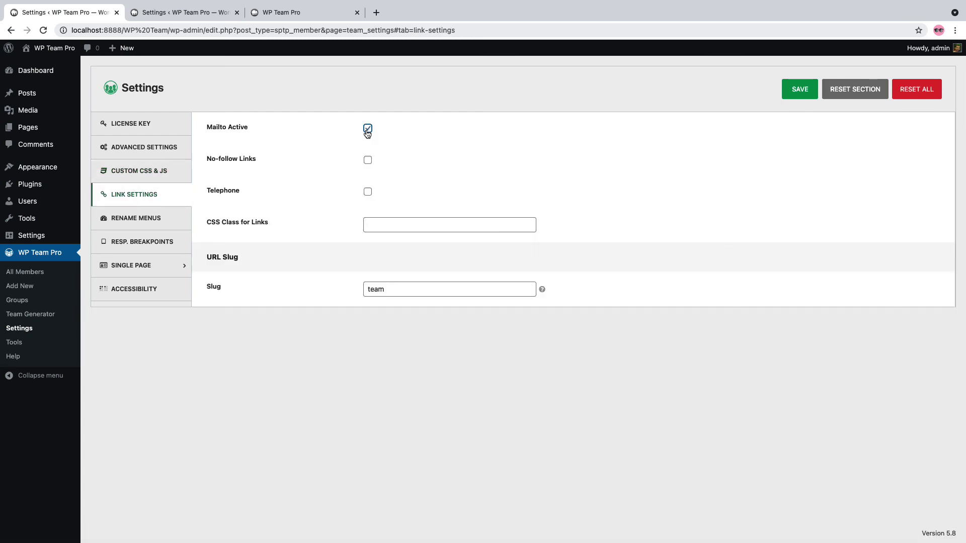
left_click(367, 160)
left_click(368, 191)
left_click(368, 128)
Visit Rename Menus and Responsive Breakpoints, then try the second Single Page layout before restoring the first
left_click(131, 218)
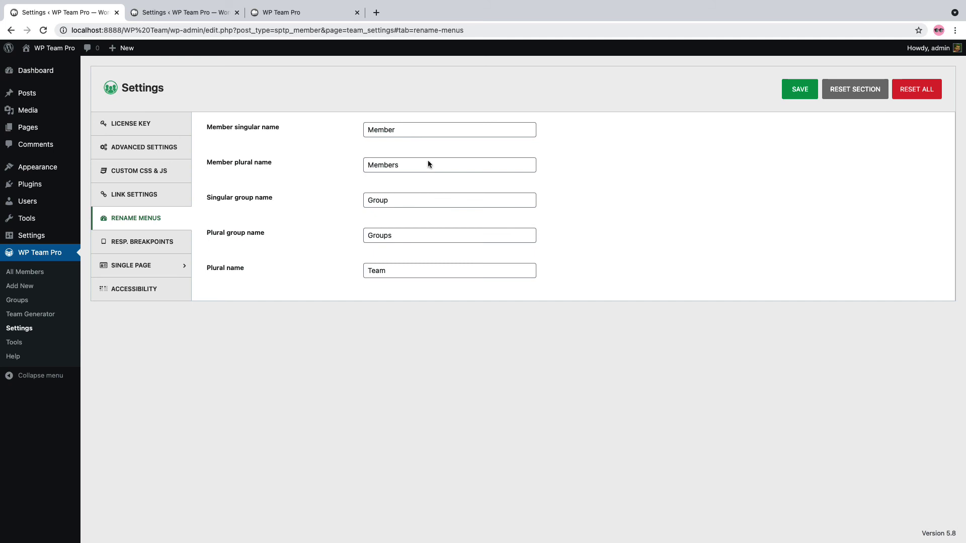
left_click(142, 242)
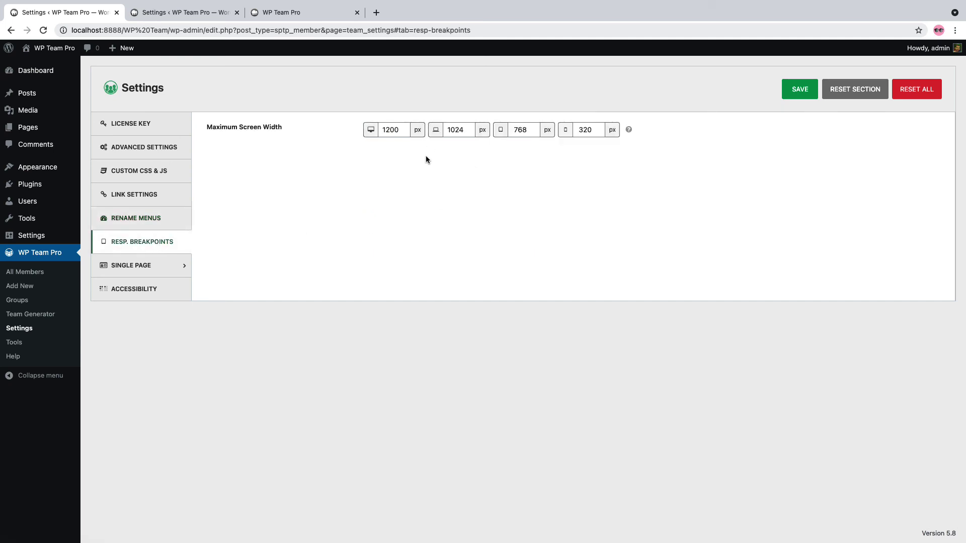
left_click(141, 270)
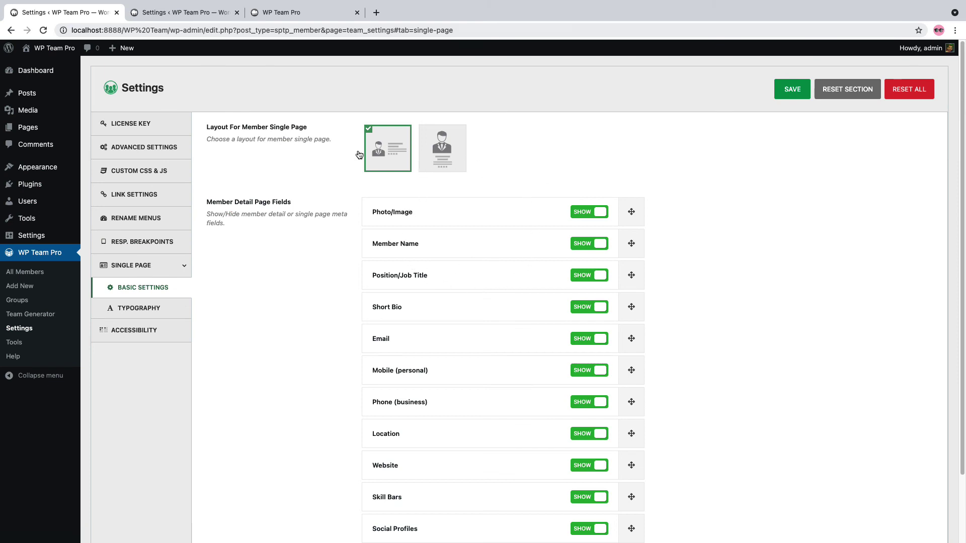
left_click(443, 150)
left_click(394, 153)
Review the Typography and Accessibility settings, then go to the WP Team Pro Tools page
left_click(164, 314)
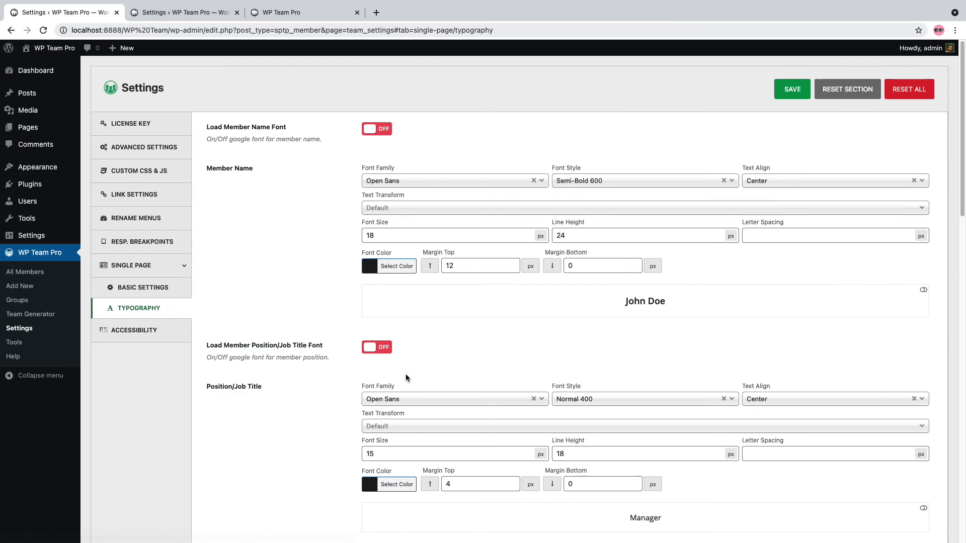
scroll(408, 379, "down", 15)
scroll(408, 378, "up", 15)
left_click(136, 330)
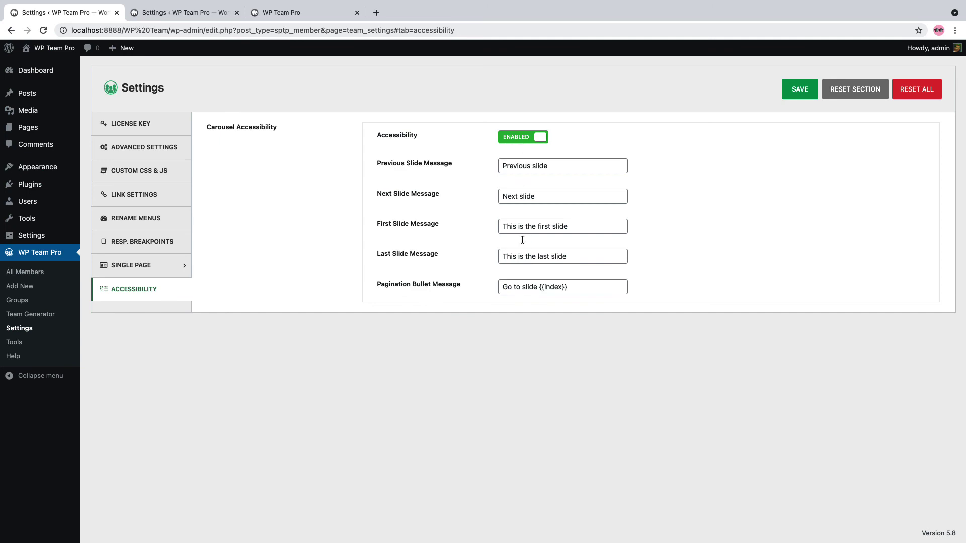
left_click(15, 344)
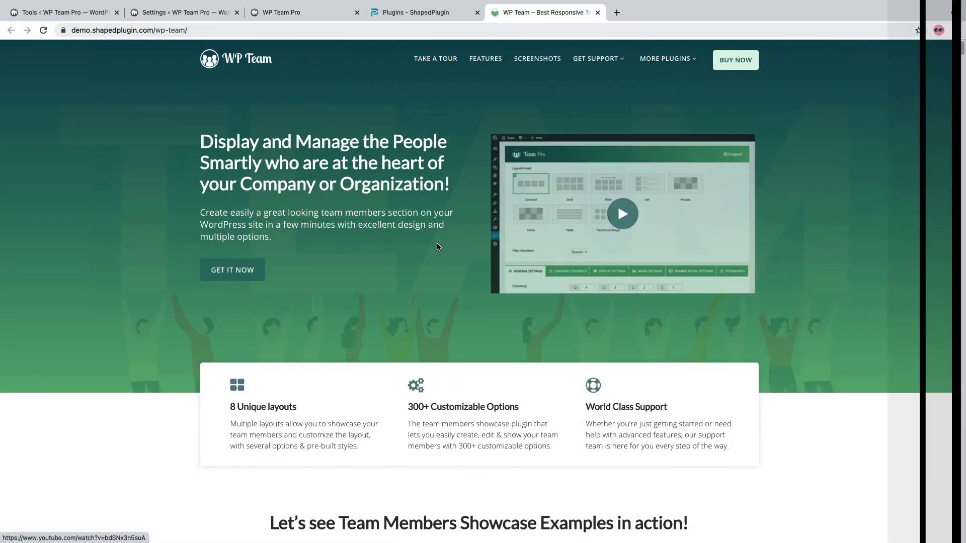
Scroll the WP Team demo page past the Isotope filter, staff table and ticker carousel to the card grids
scroll(365, 279, "down", 10)
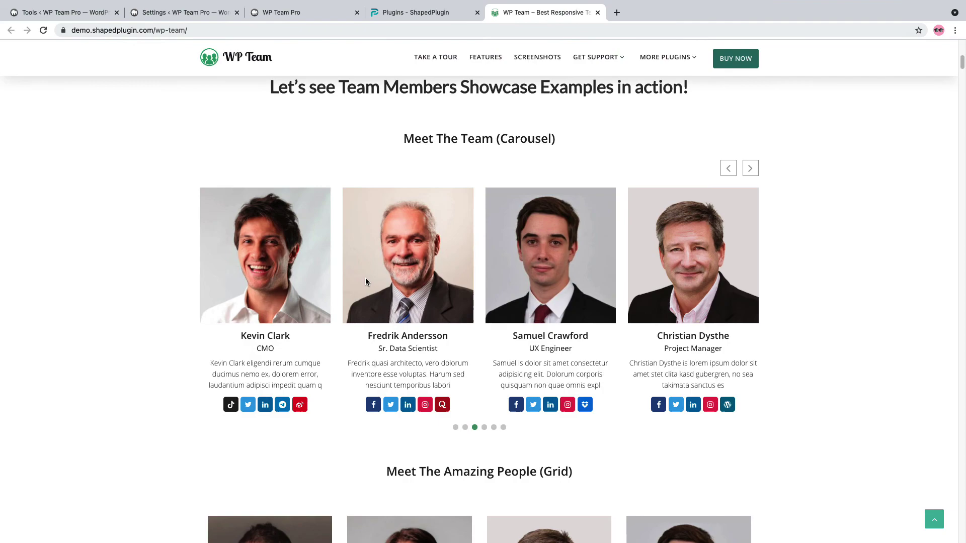
scroll(365, 282, "down", 13)
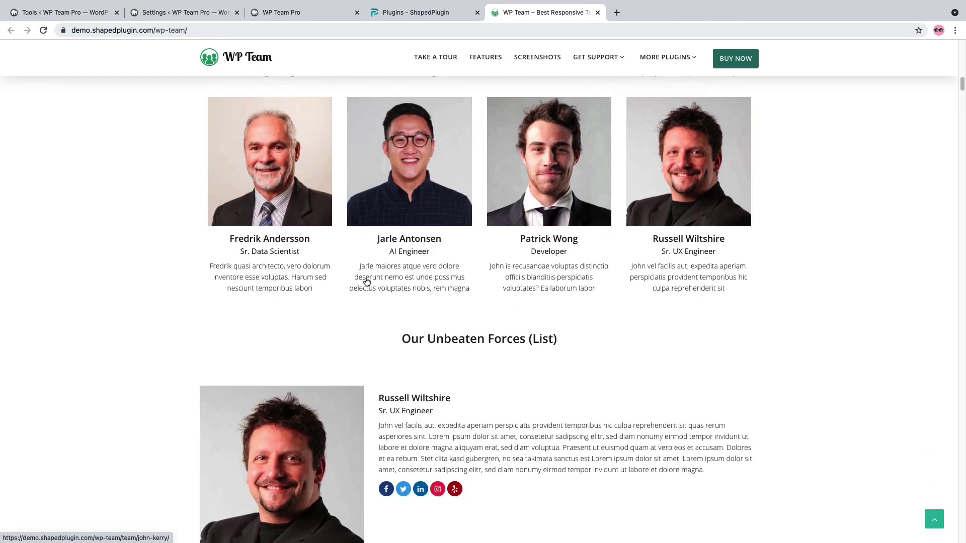
scroll(366, 282, "down", 8)
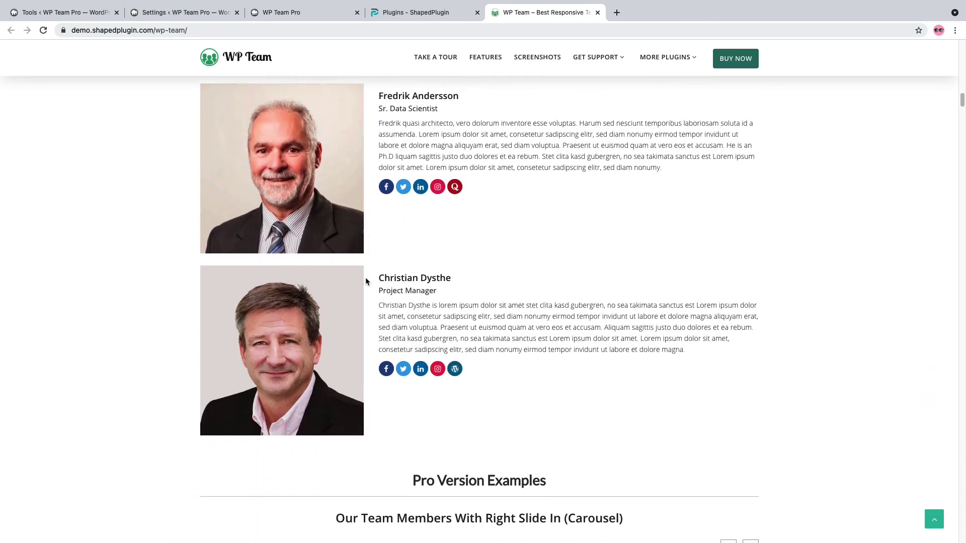
scroll(365, 281, "down", 8)
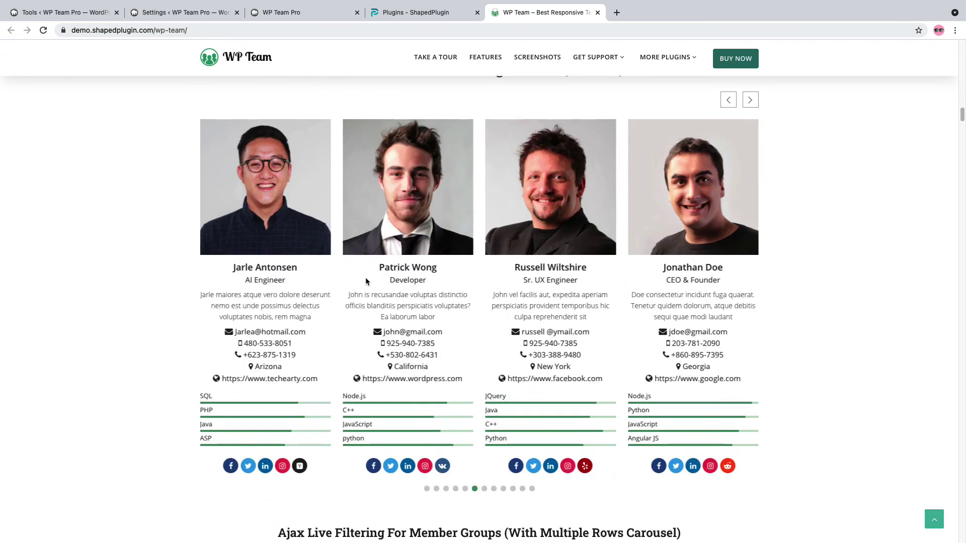
scroll(366, 278, "down", 6)
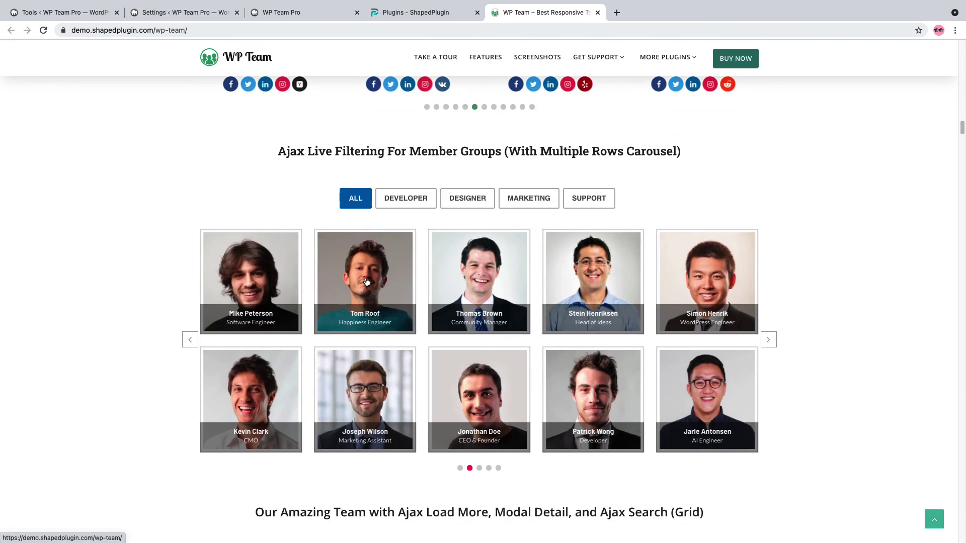
scroll(367, 282, "down", 15)
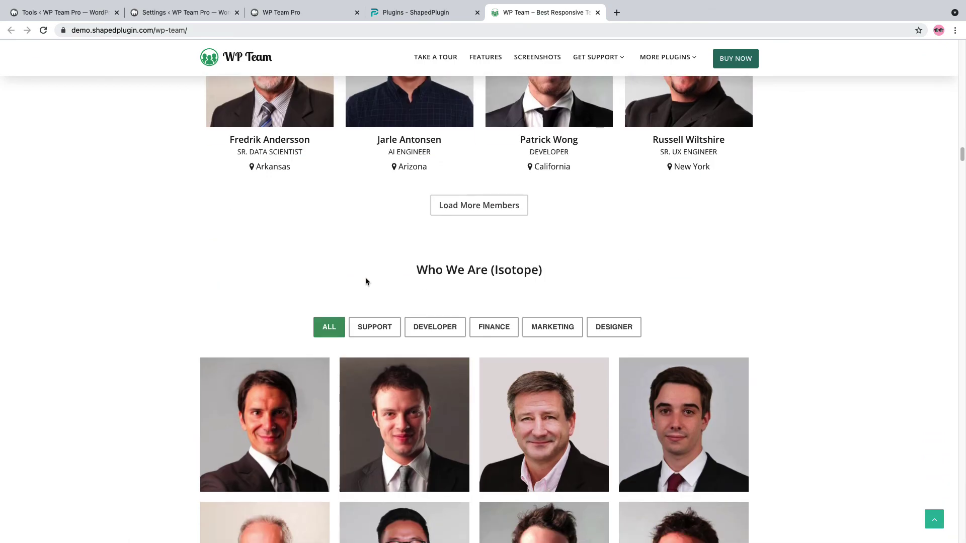
scroll(367, 282, "down", 15)
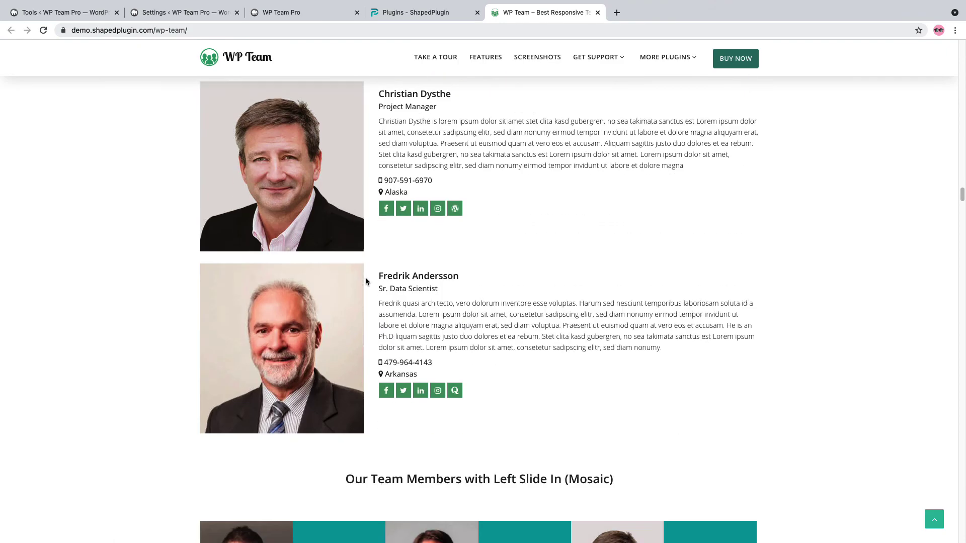
scroll(367, 282, "down", 20)
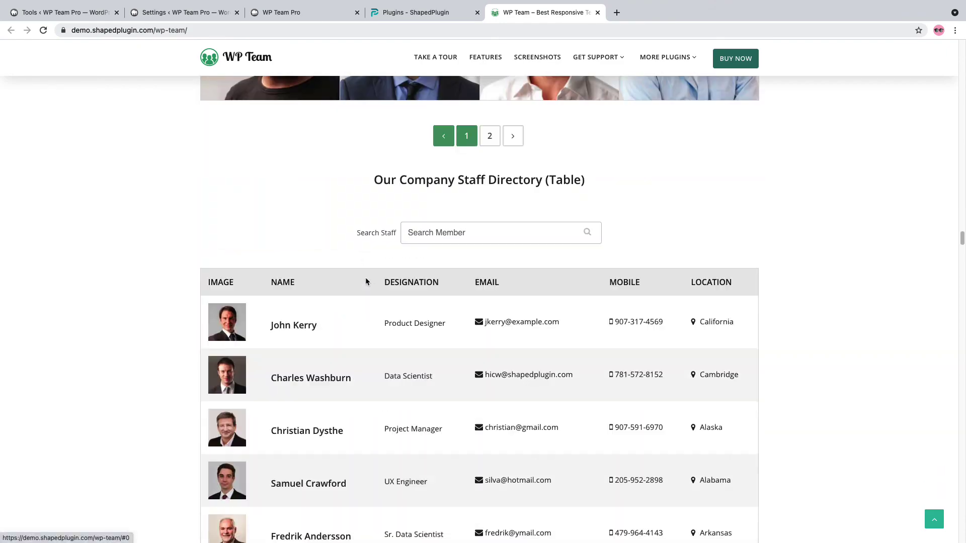
scroll(366, 282, "down", 20)
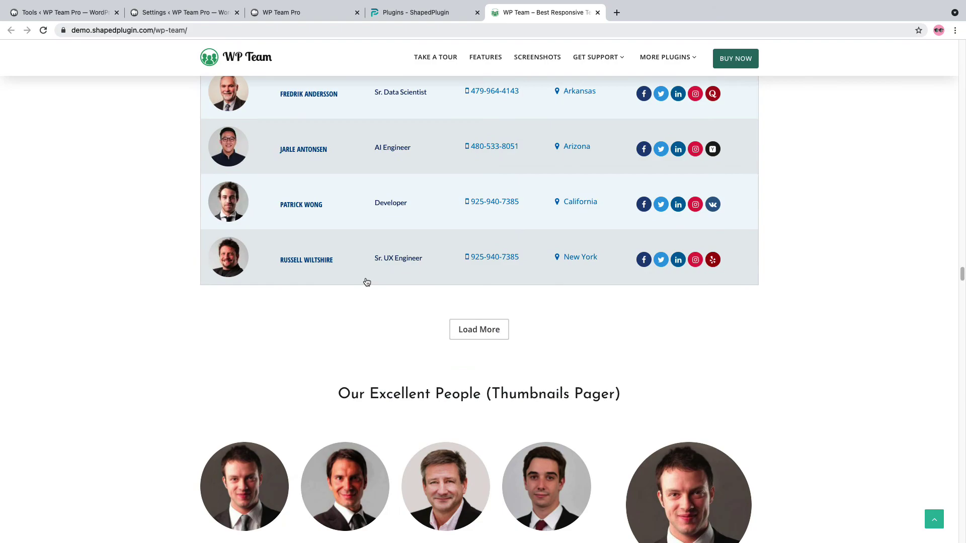
scroll(366, 282, "down", 15)
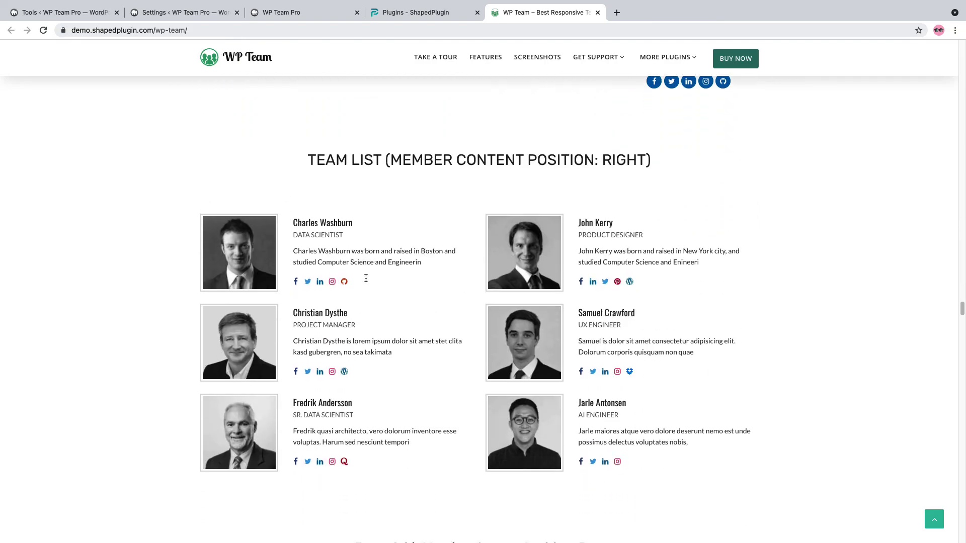
scroll(367, 282, "down", 20)
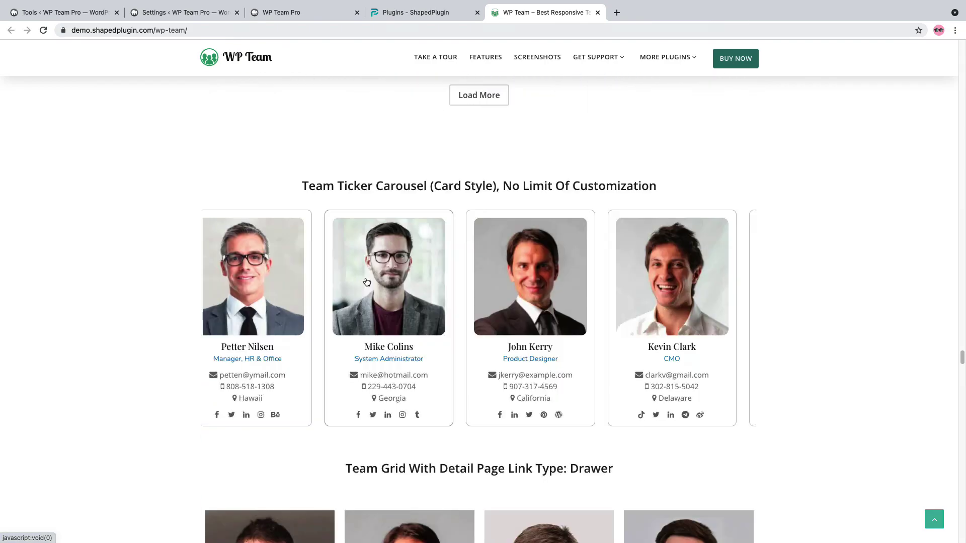
scroll(367, 282, "down", 15)
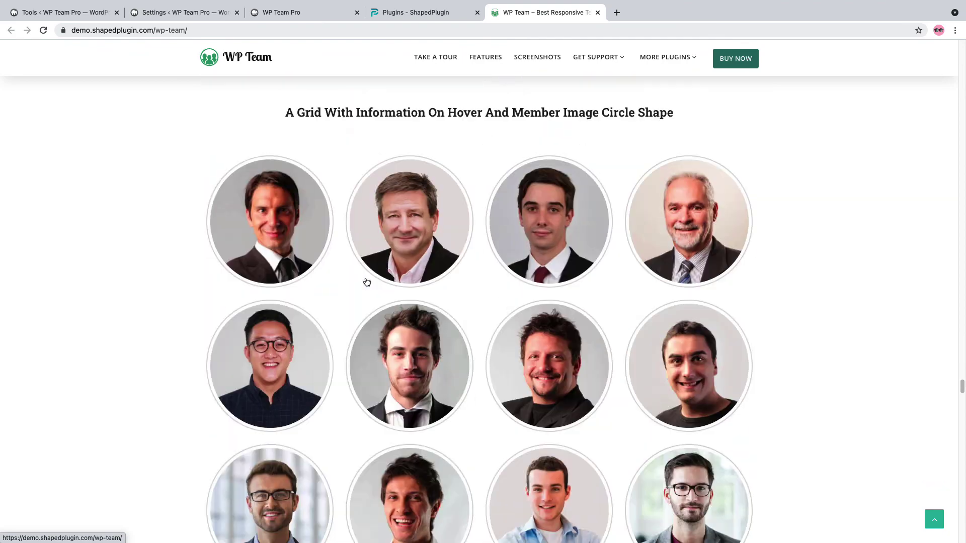
scroll(366, 282, "down", 14)
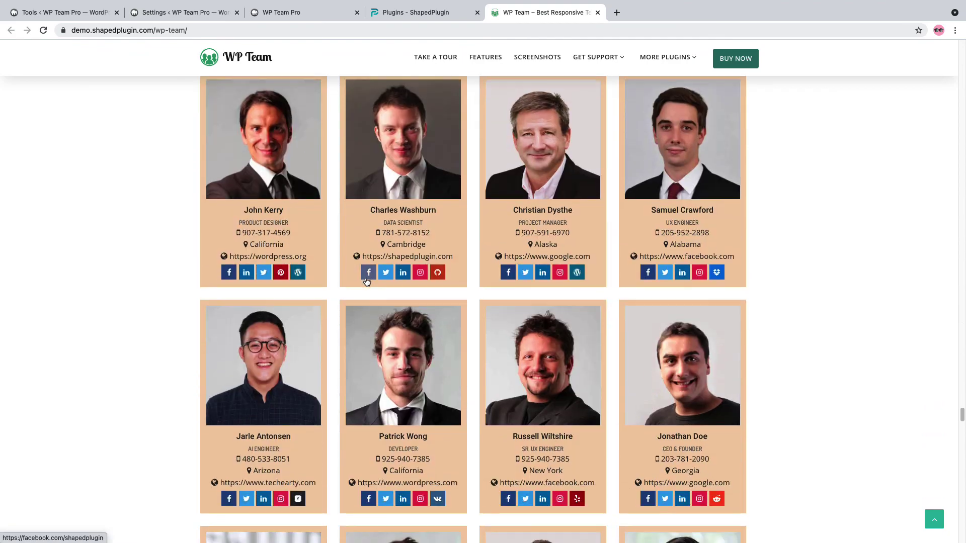